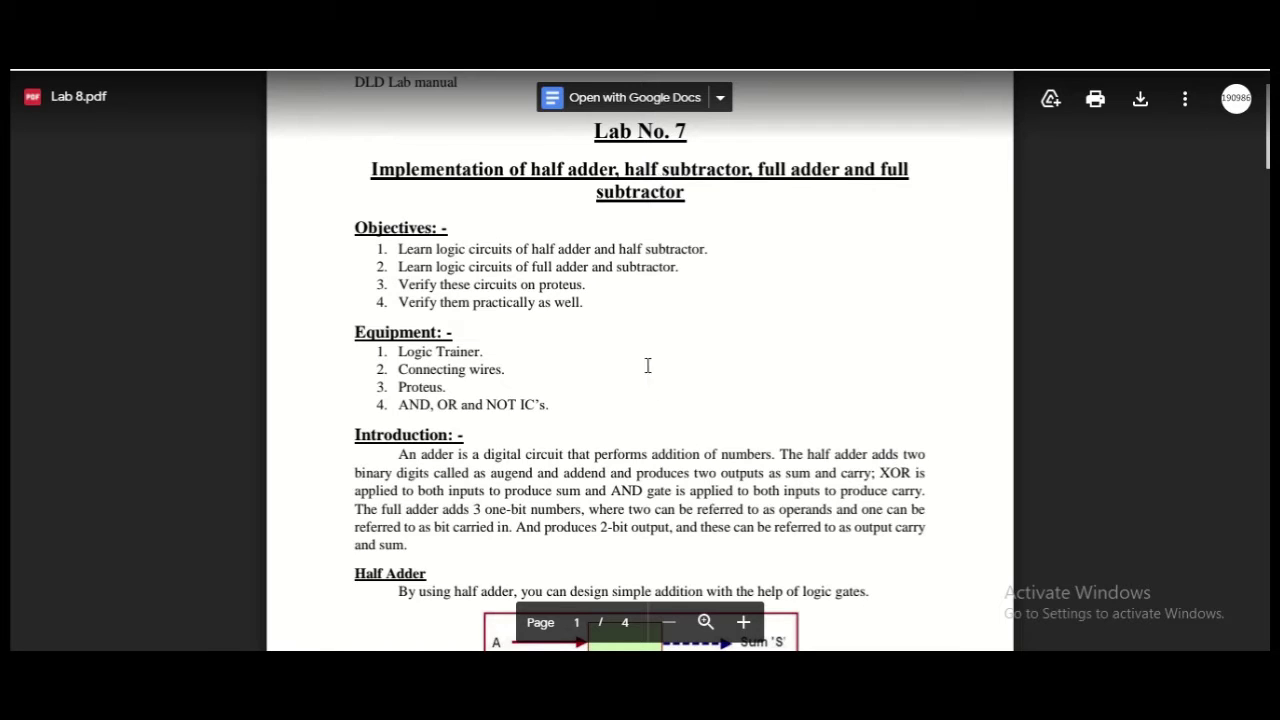
Scroll Lab 8.pdf from the objectives to page 3's half adder and half subtractor truth tables.
scroll(652, 368, down, 2)
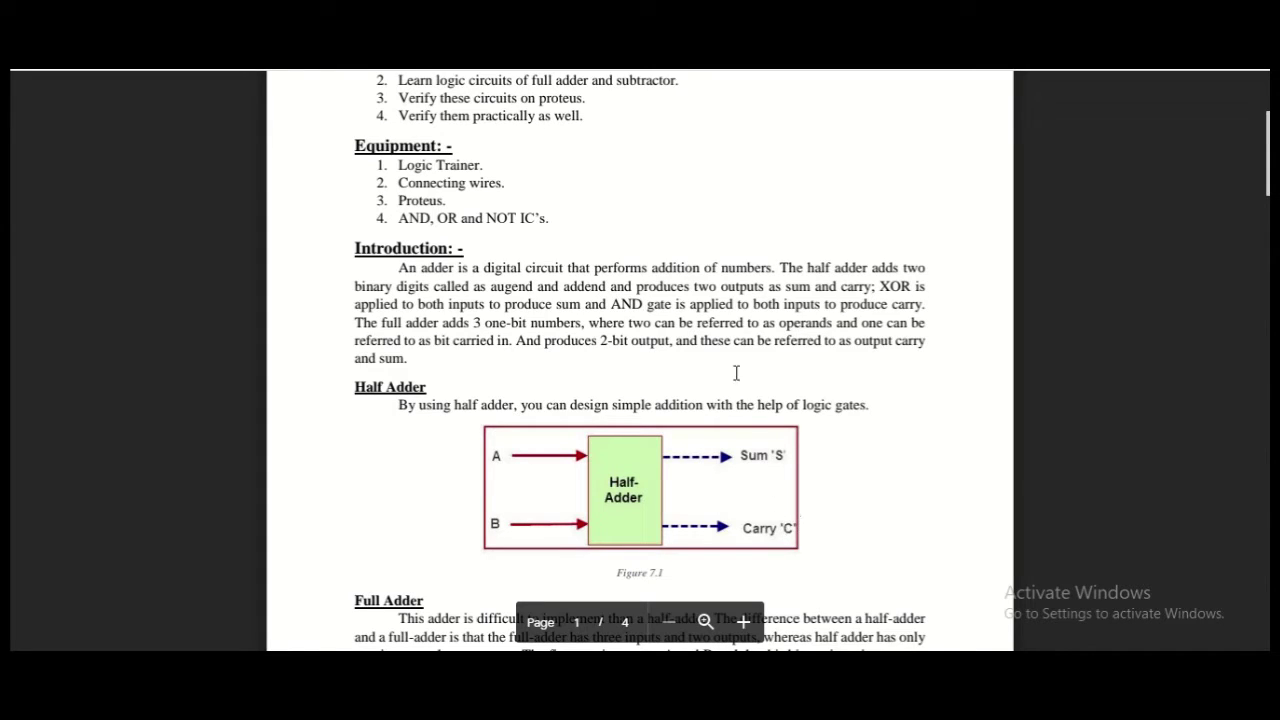
scroll(730, 370, down, 6)
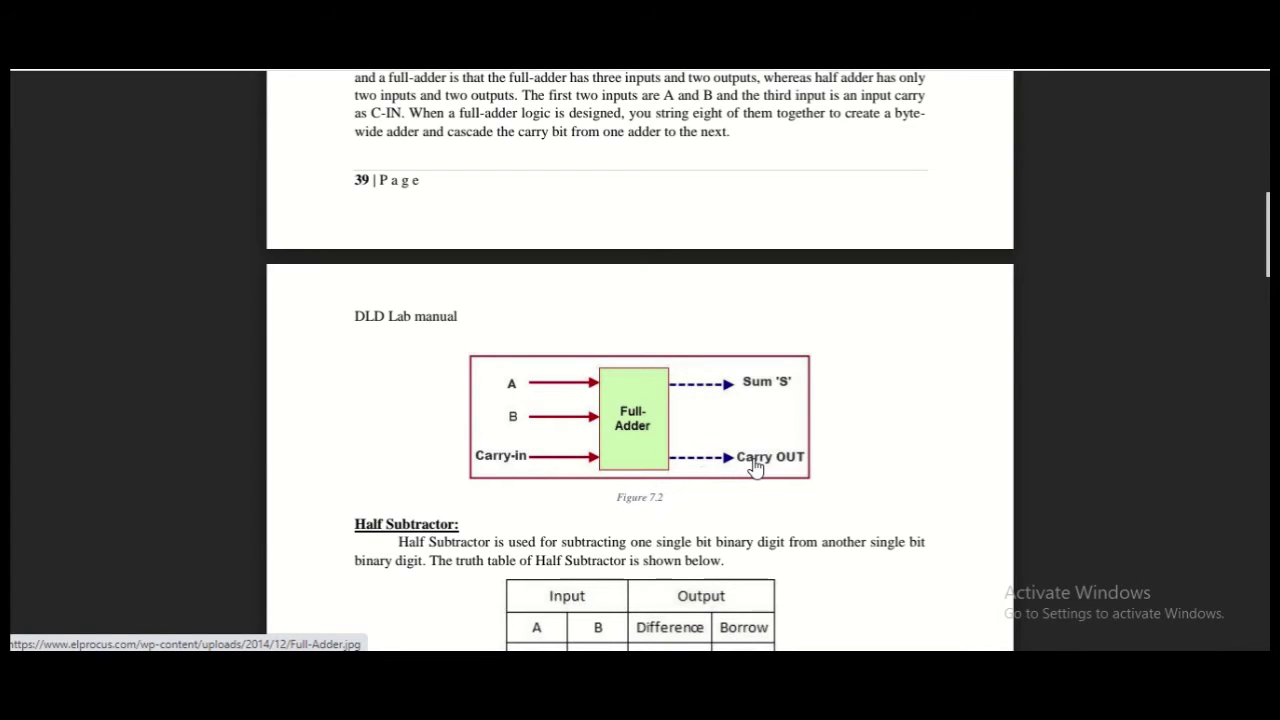
scroll(755, 467, up, 3)
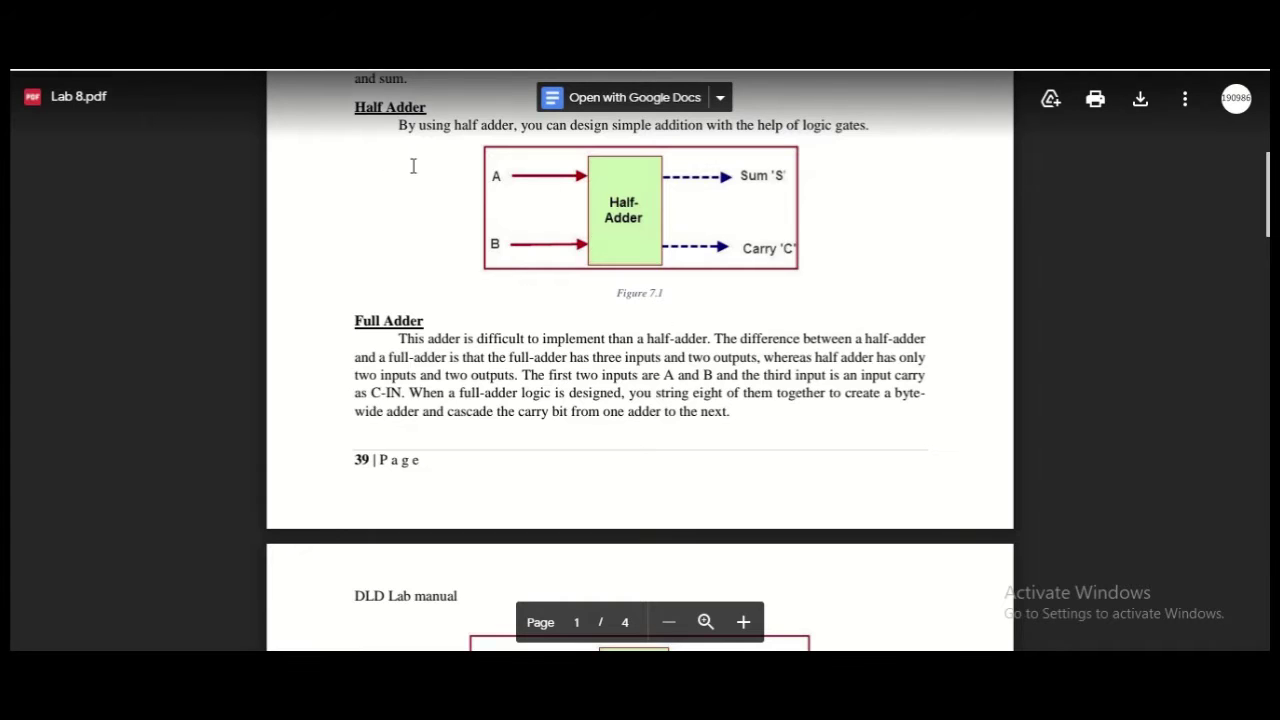
scroll(663, 370, down, 2)
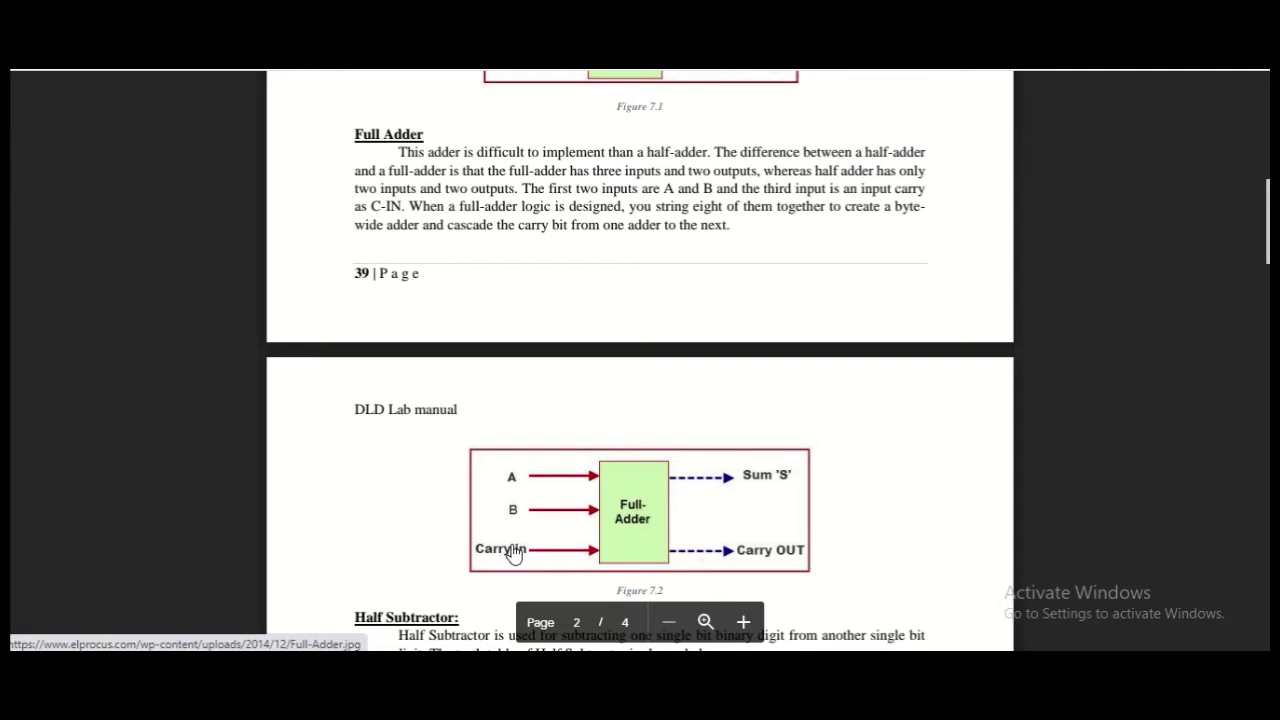
scroll(600, 443, up, 3)
scroll(603, 452, down, 8)
scroll(603, 452, down, 7)
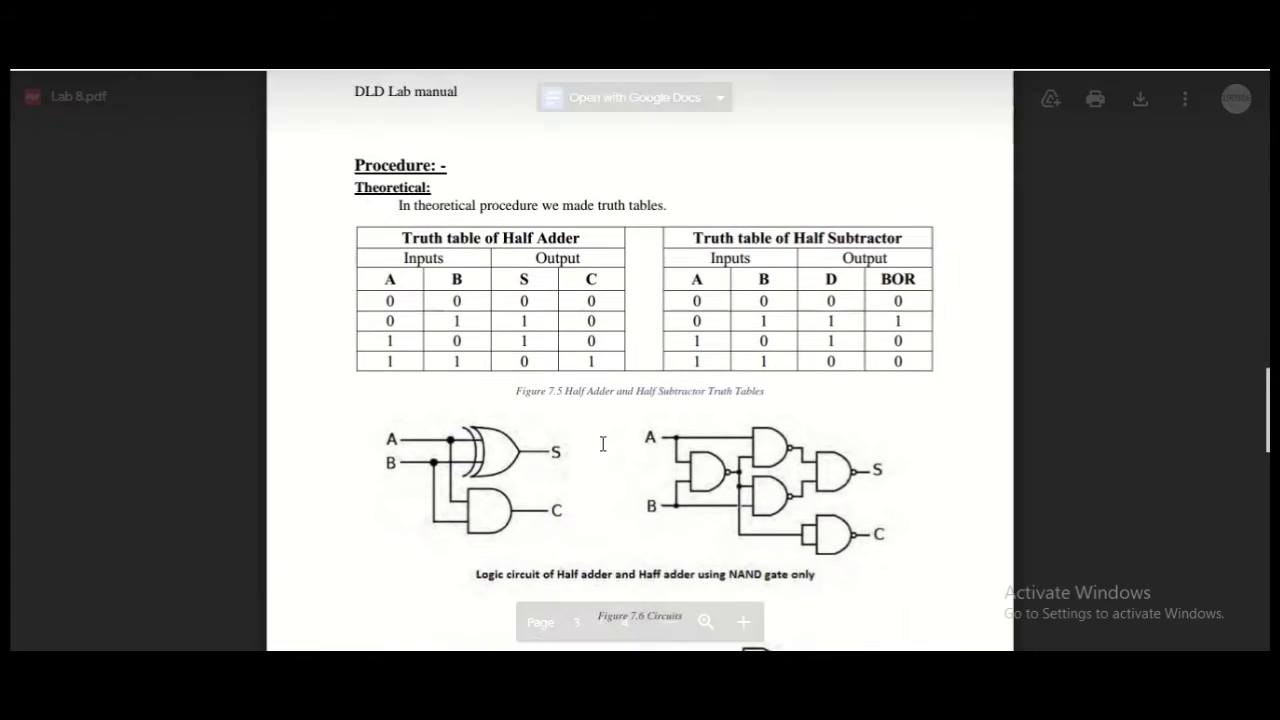
scroll(589, 329, down, 3)
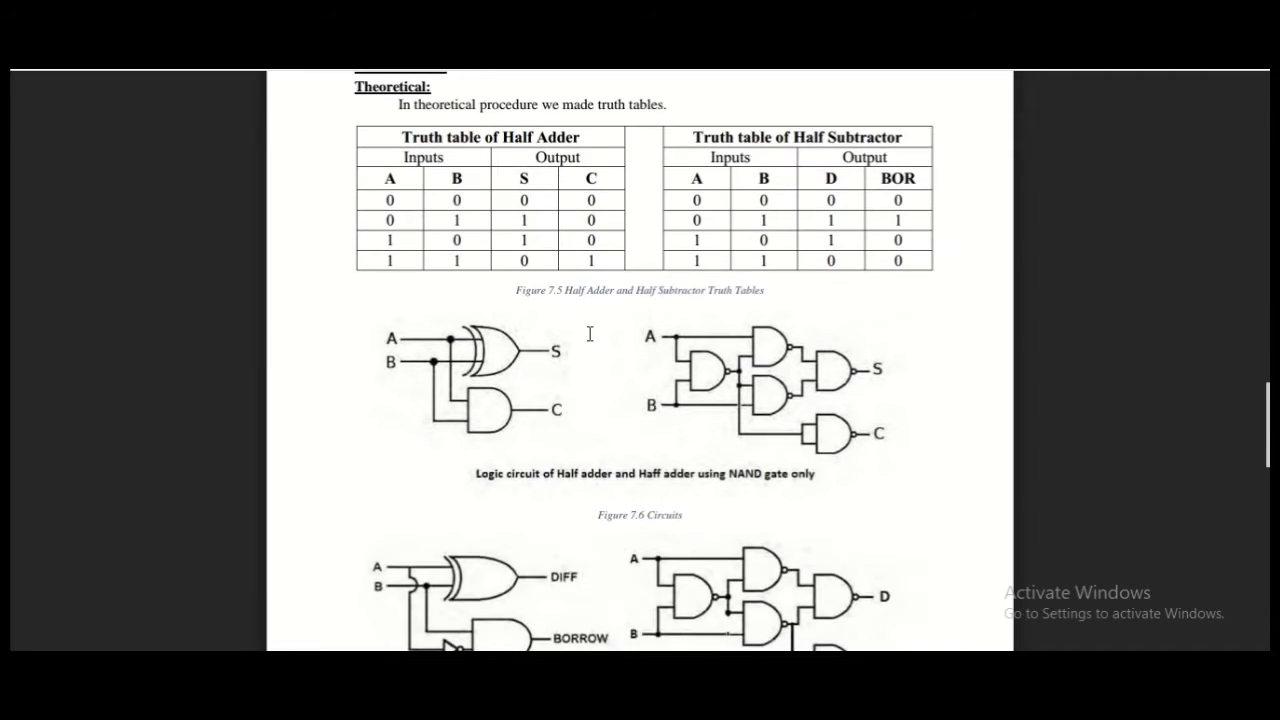
scroll(590, 334, up, 3)
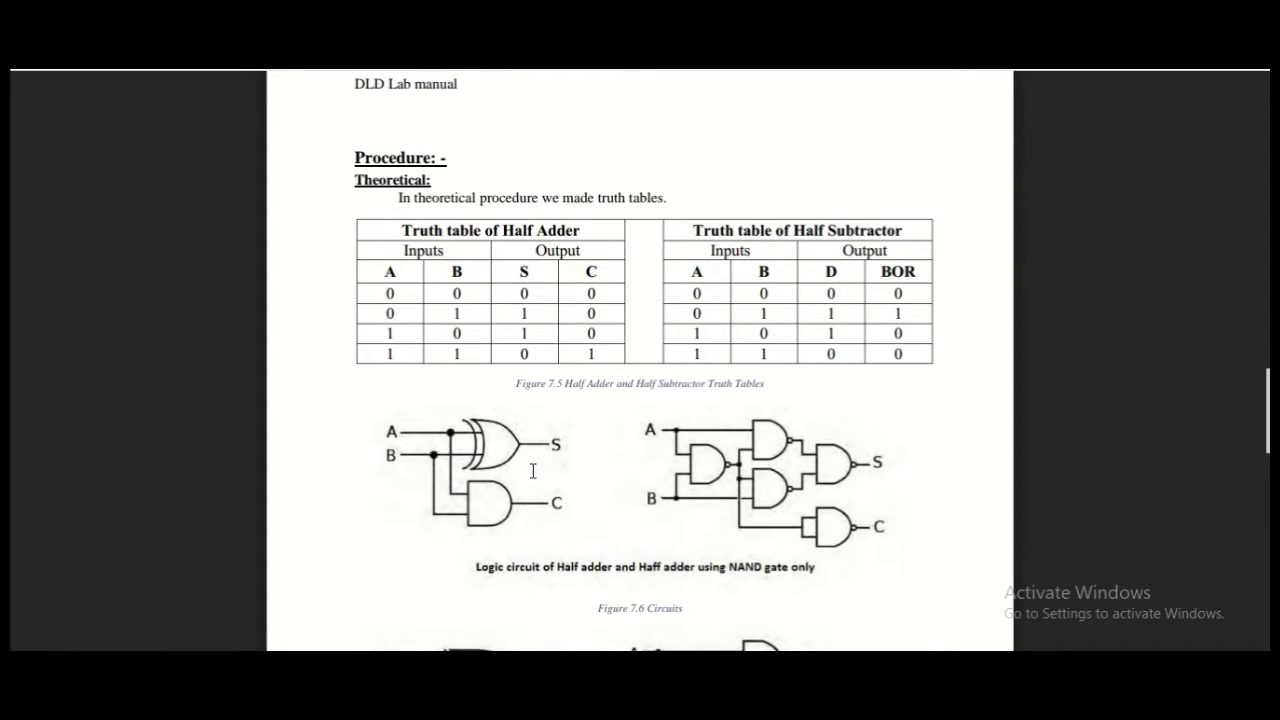
mouse_move(718, 610)
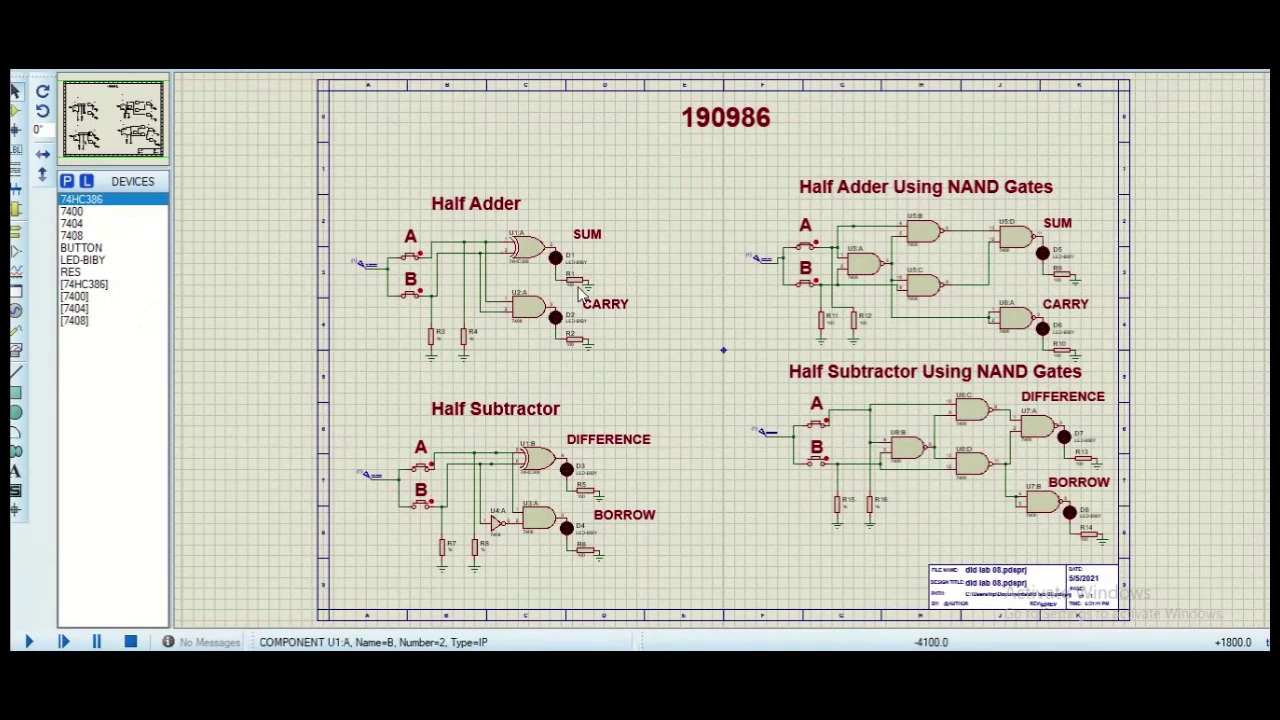
scroll(628, 318, down, 2)
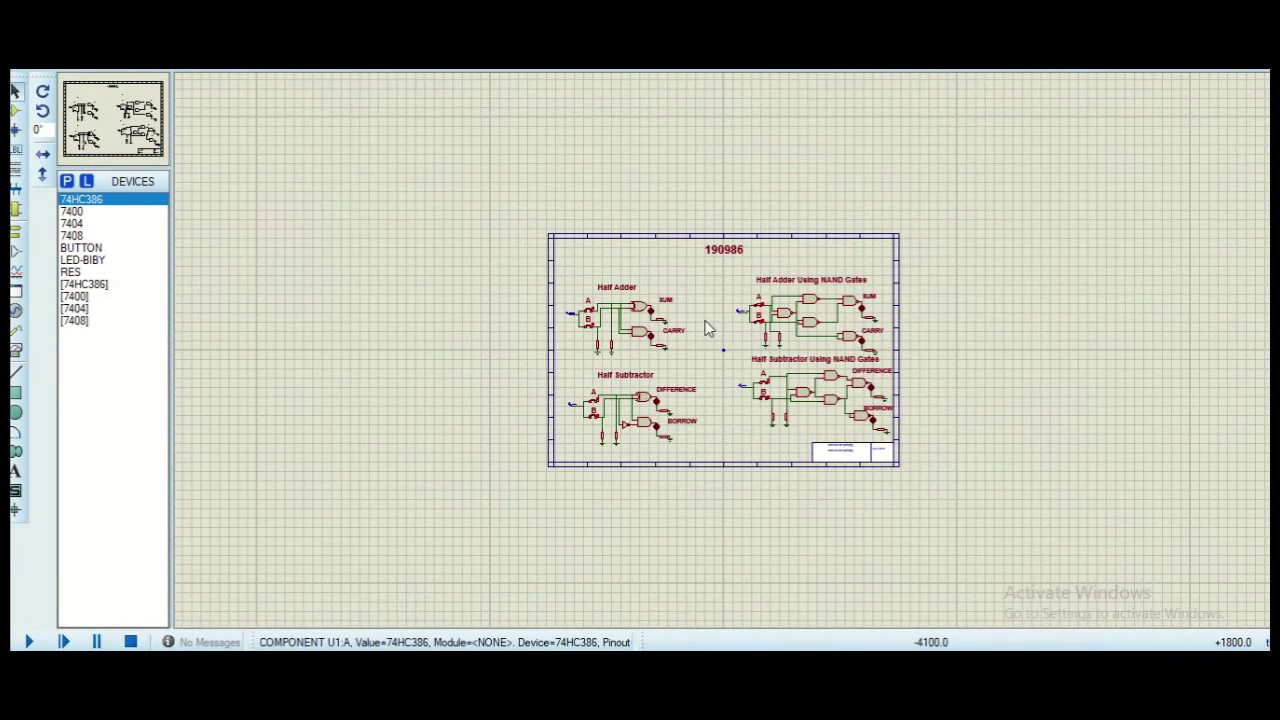
Zoom onto the Half Adder circuit and start the simulation, which fails with two messages.
scroll(630, 319, down, 1)
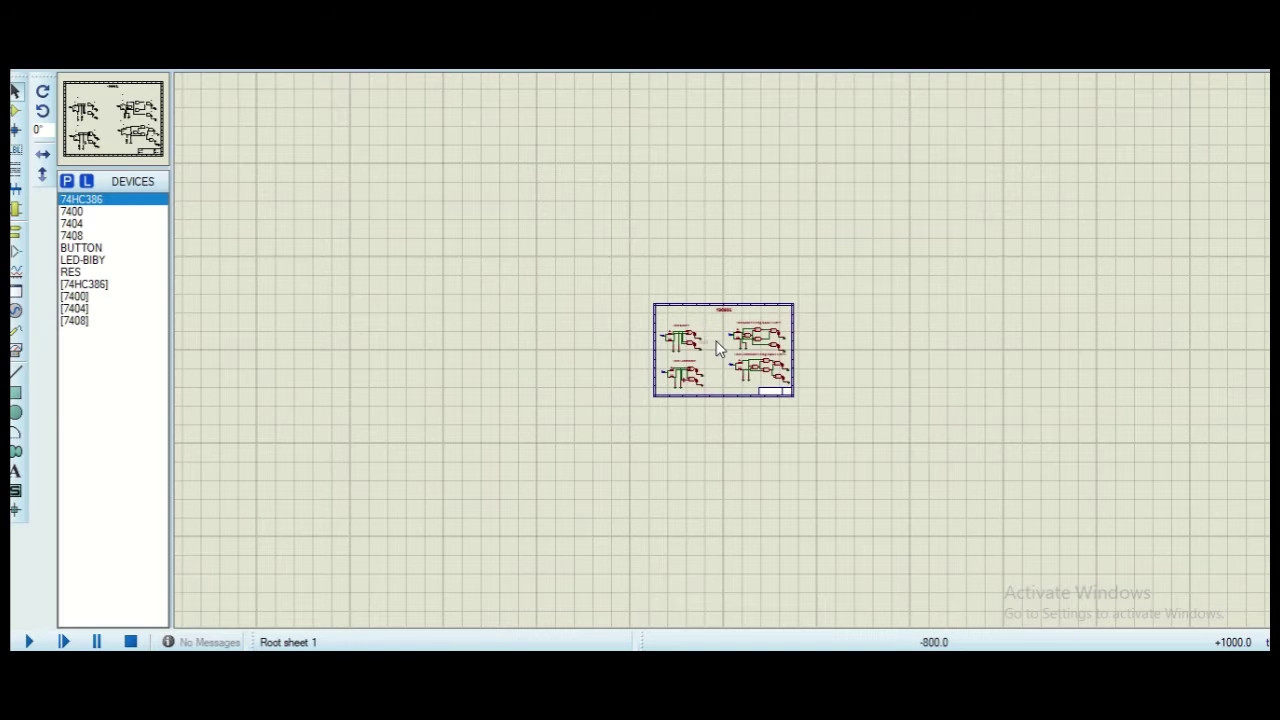
scroll(699, 343, up, 4)
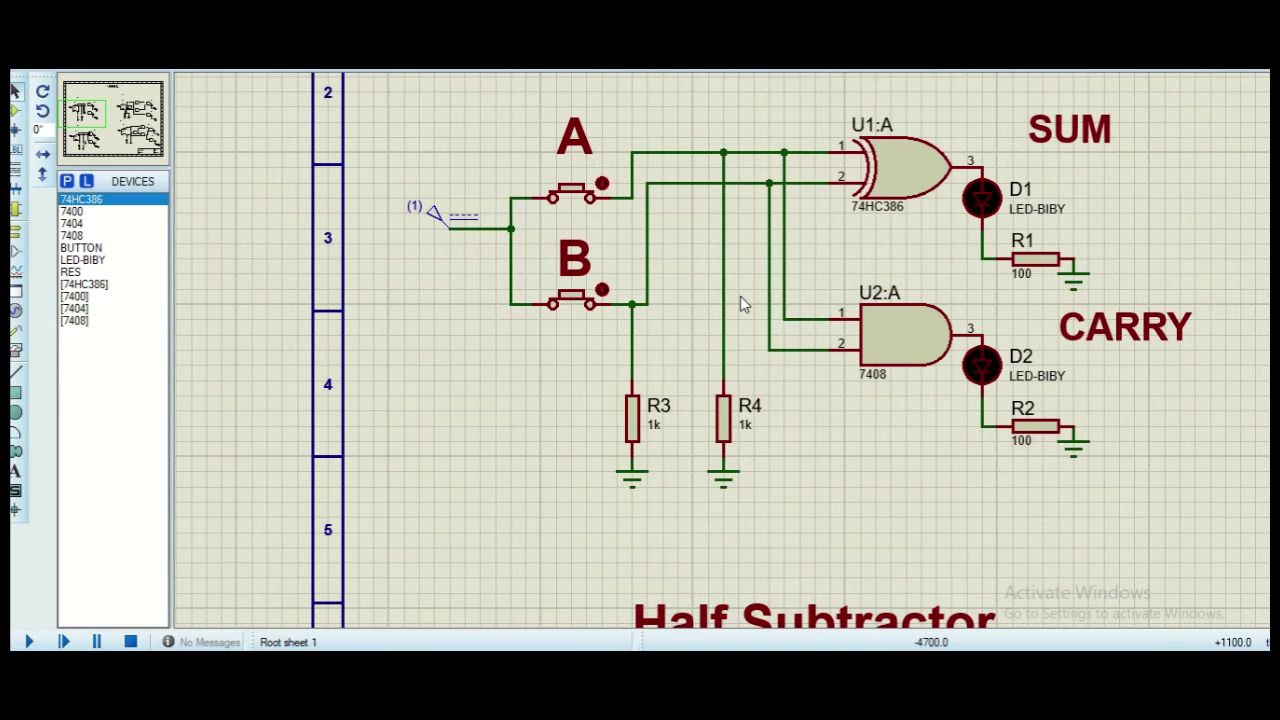
scroll(735, 320, up, 2)
scroll(723, 350, down, 4)
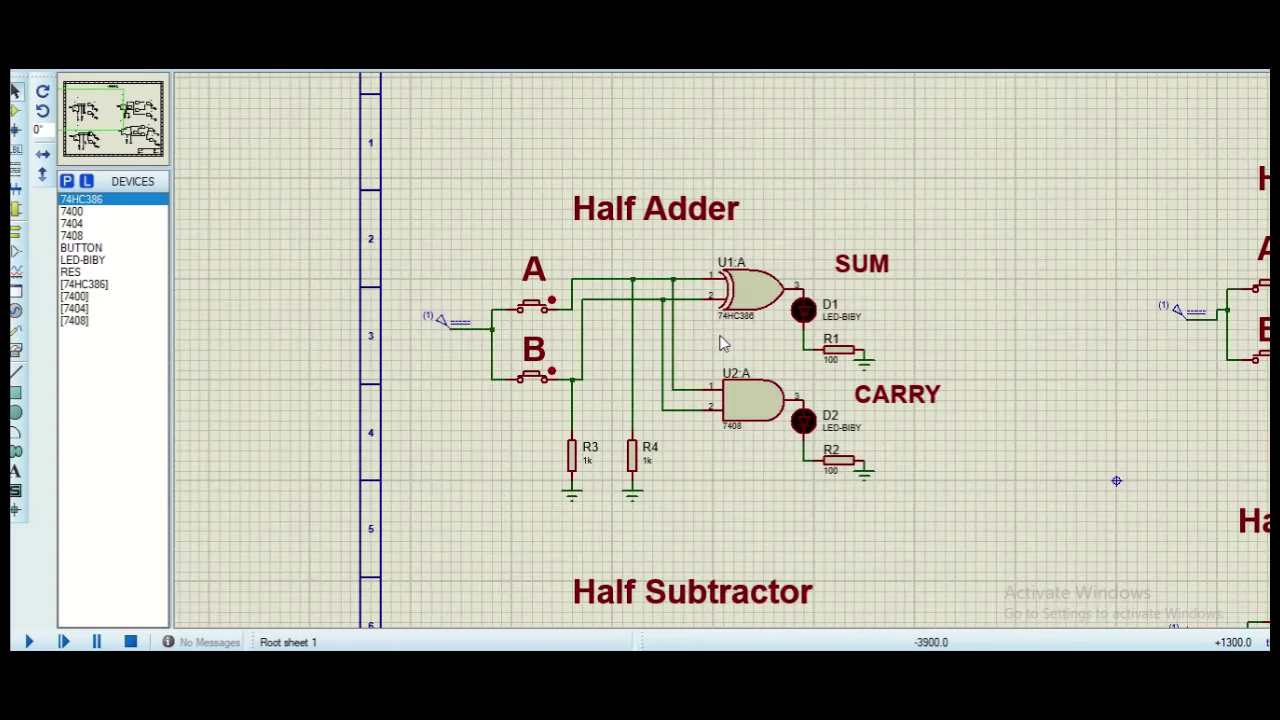
click(29, 642)
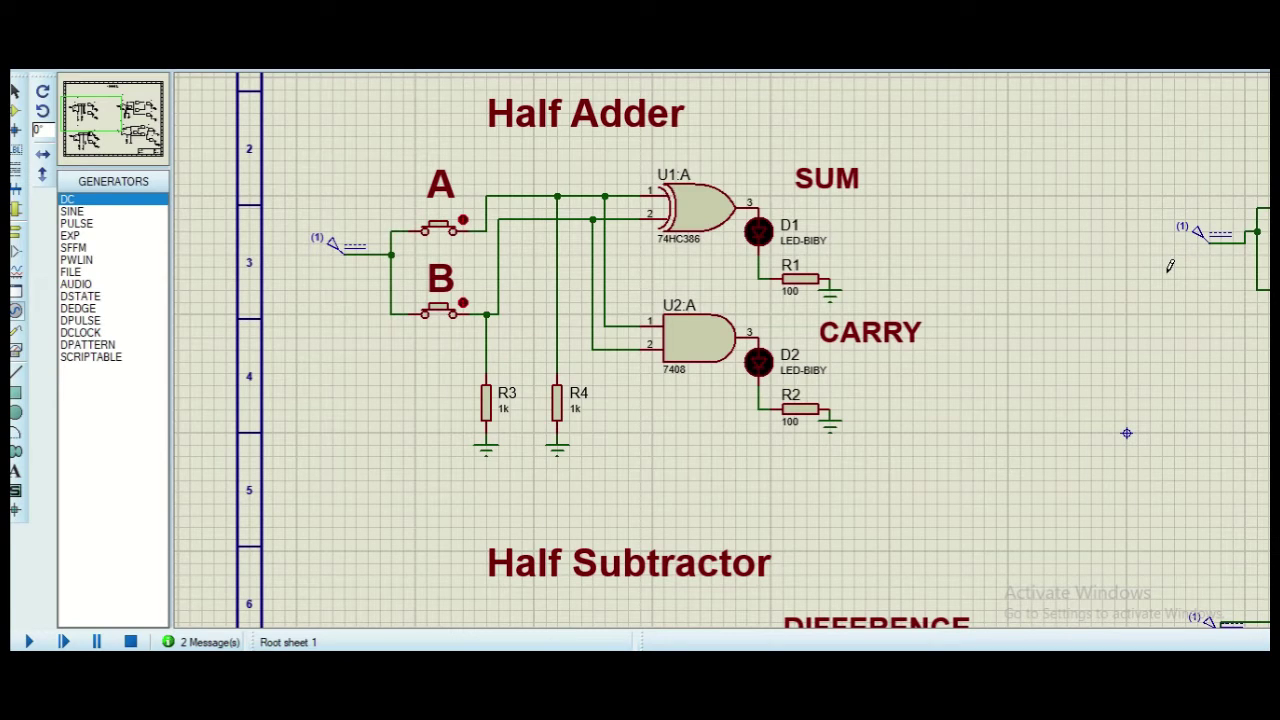
Run the half adder and step A, B through 00, 10, 01, 11, checking SUM and CARRY LEDs.
click(30, 642)
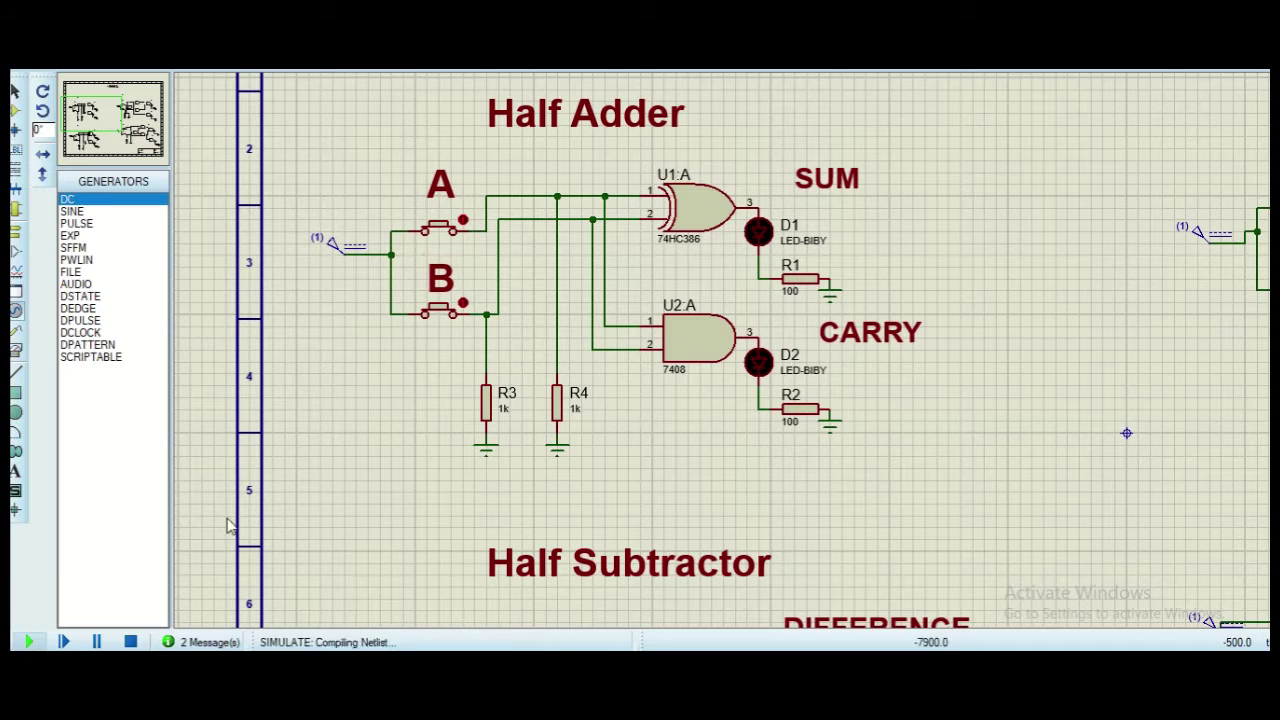
click(470, 216)
click(470, 300)
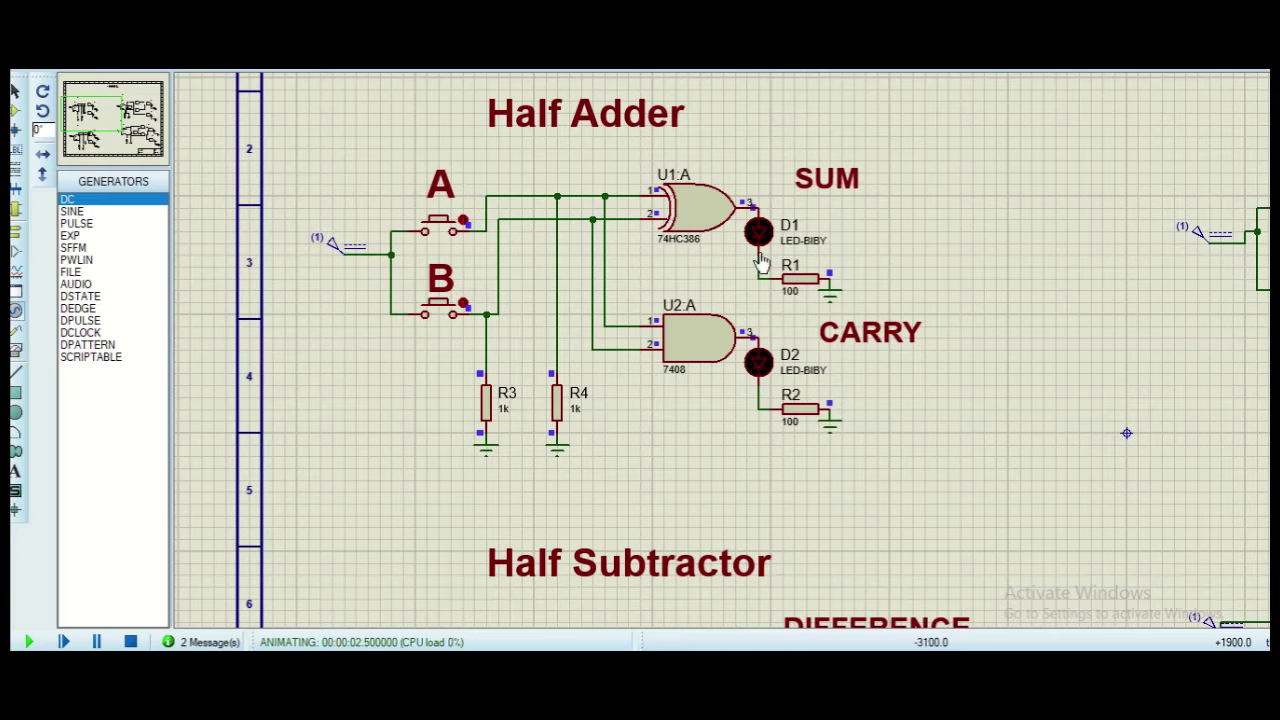
click(468, 212)
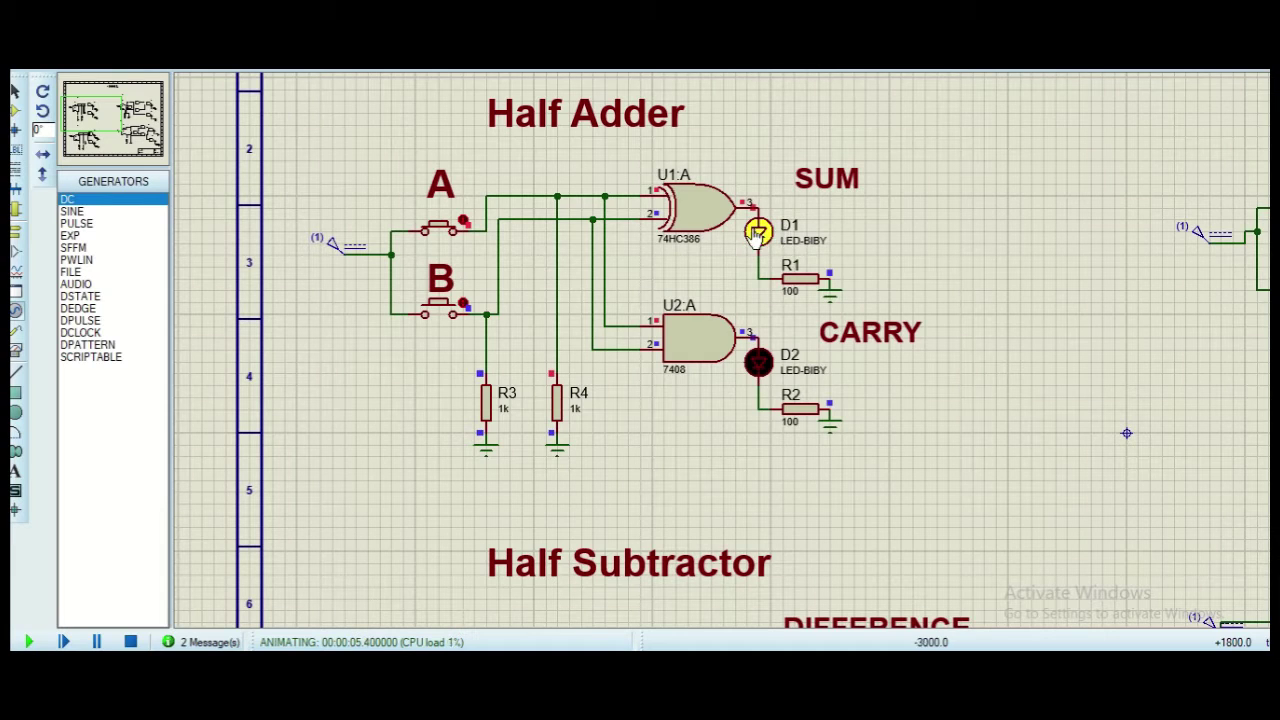
click(467, 215)
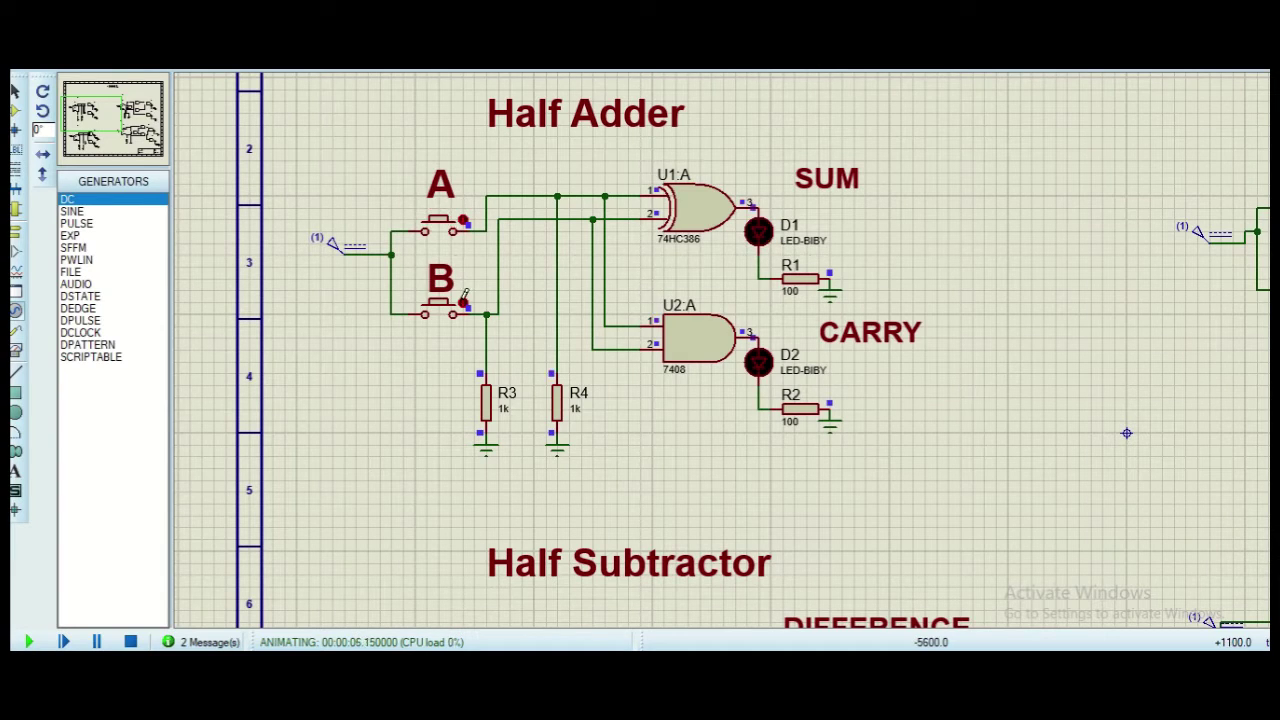
click(466, 300)
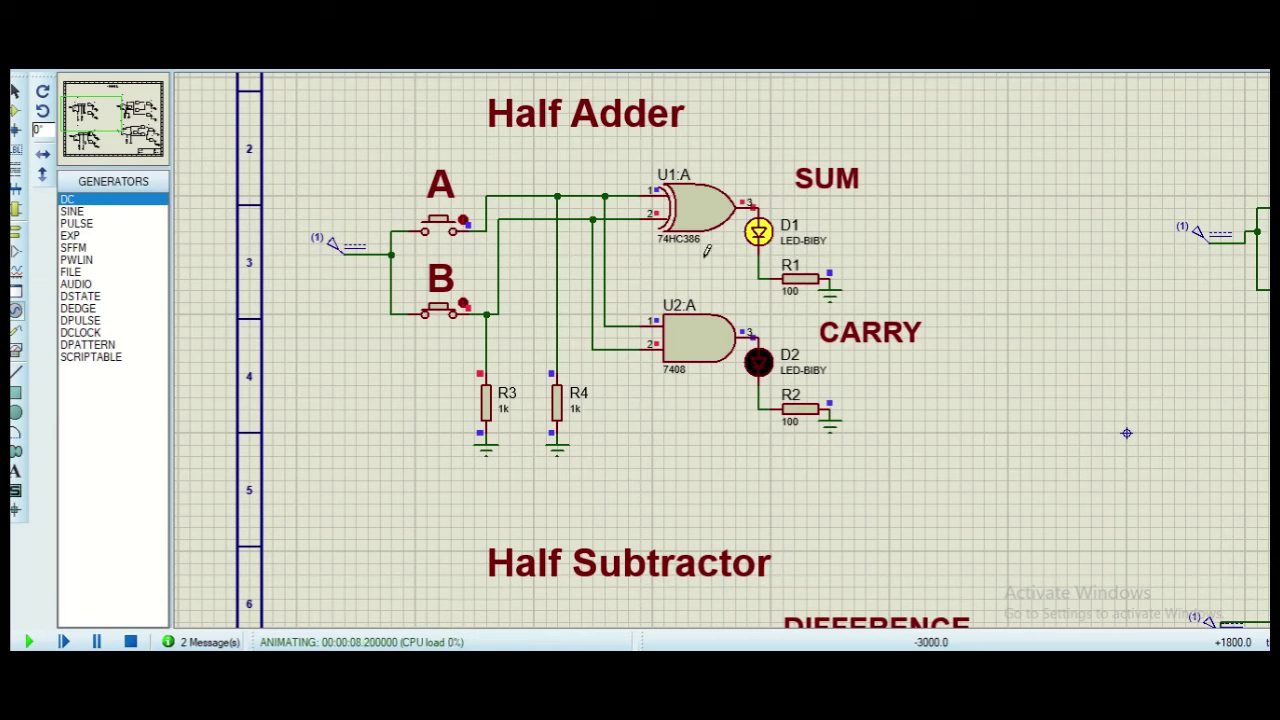
click(466, 214)
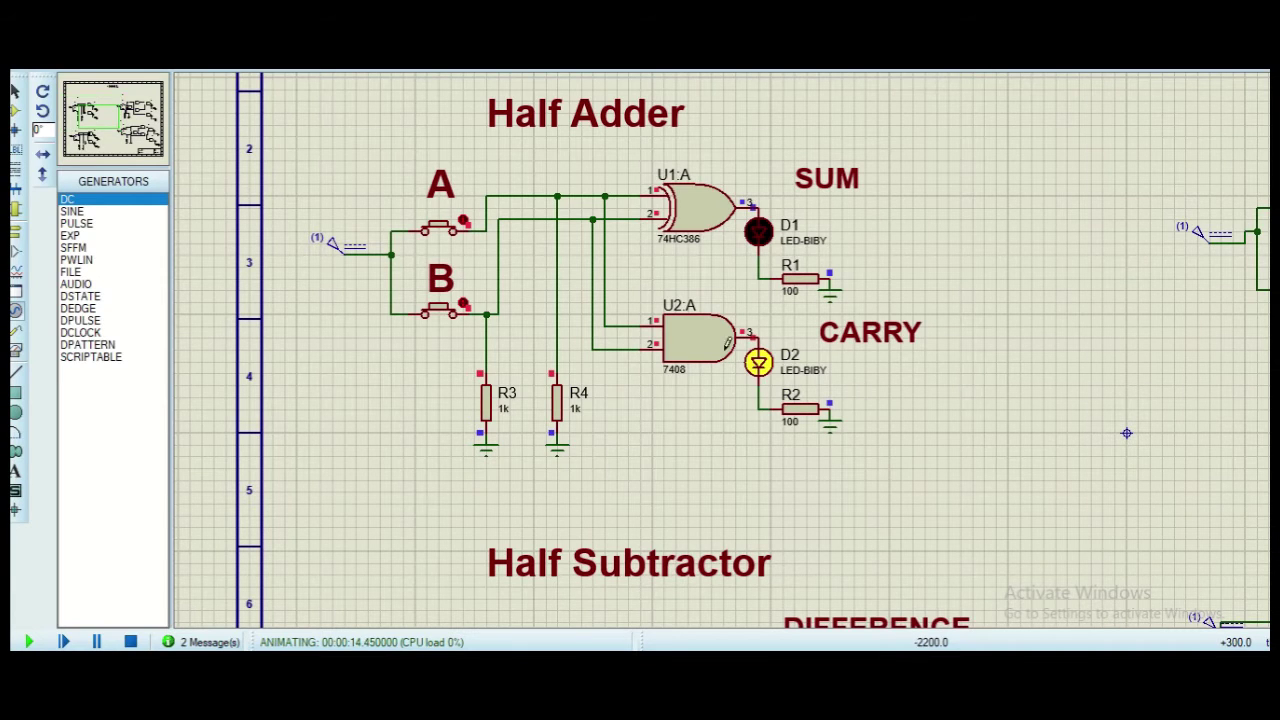
scroll(727, 343, down, 3)
scroll(727, 343, up, 1)
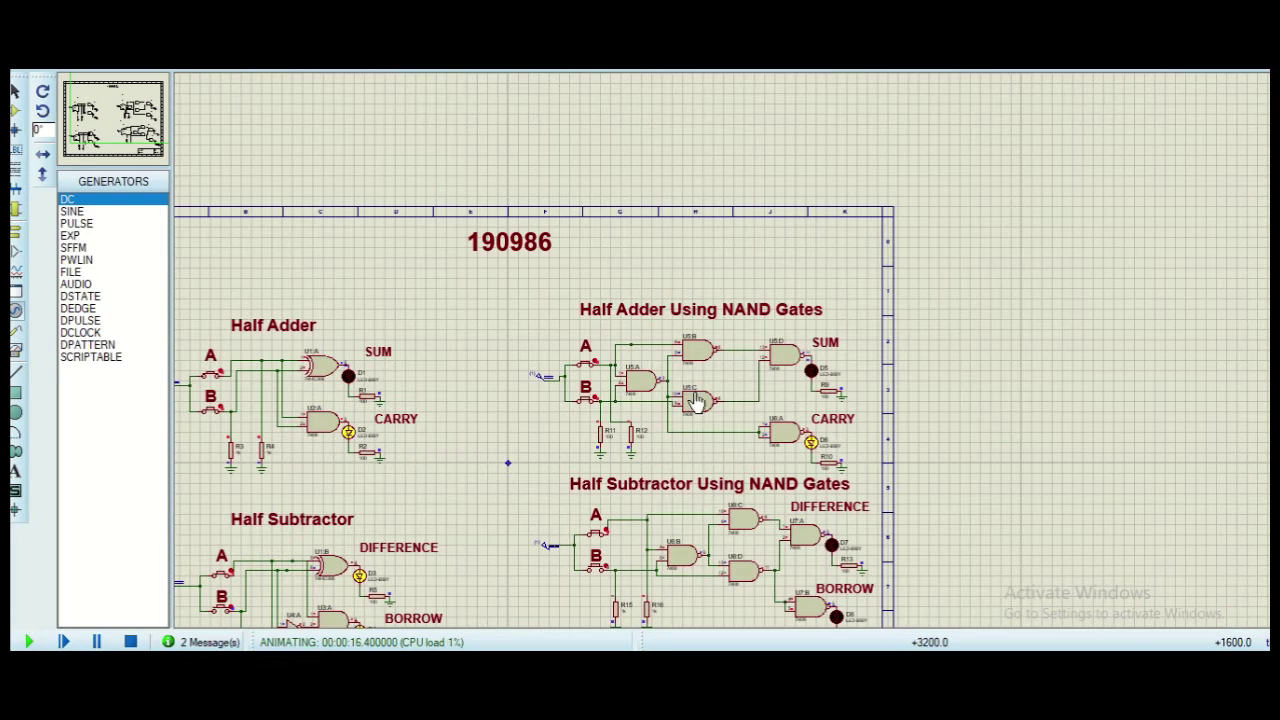
Toggle A and B on the NAND half adder, checking LEDs D5 and D6, then stop simulating.
scroll(700, 395, down, 2)
scroll(712, 376, up, 3)
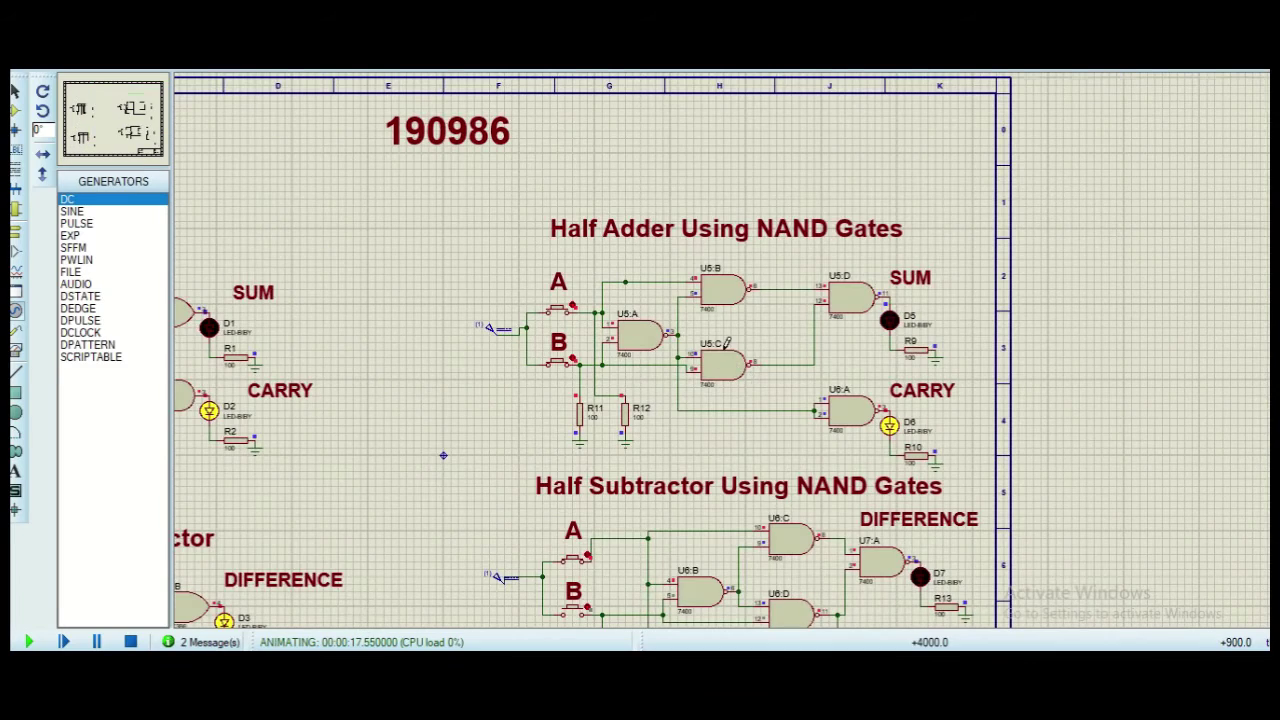
scroll(632, 287, up, 1)
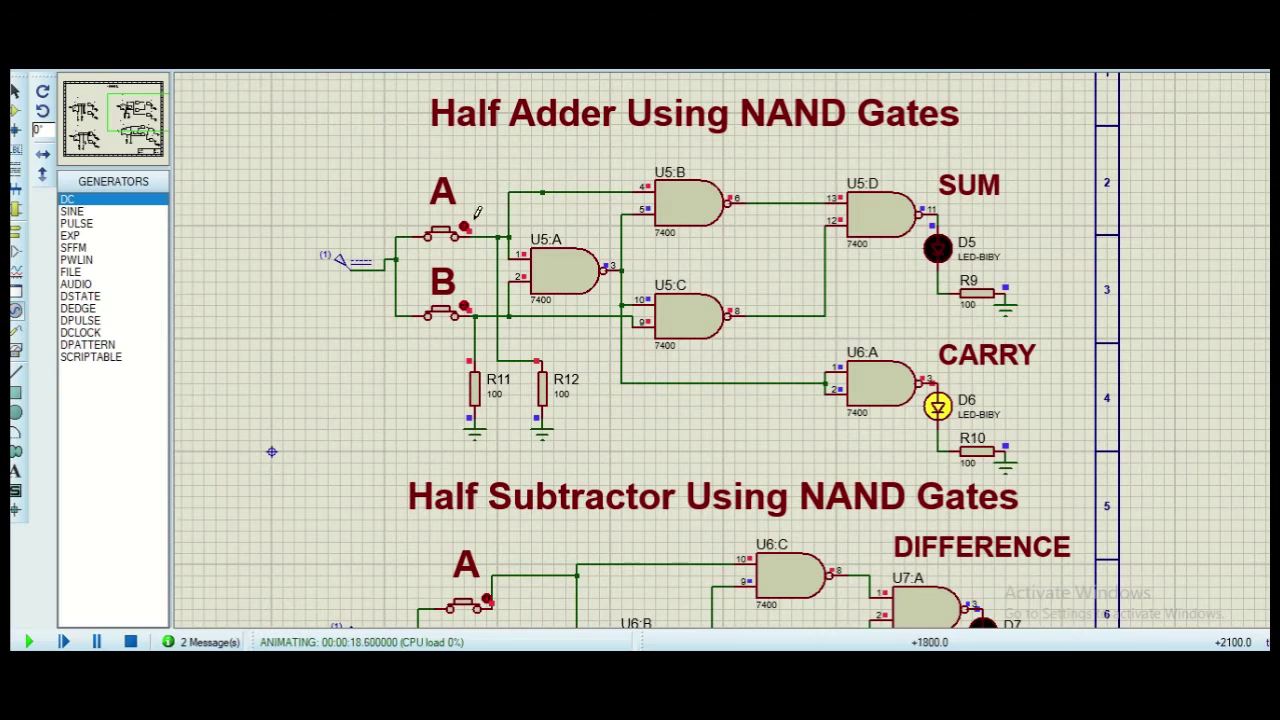
click(466, 224)
click(465, 304)
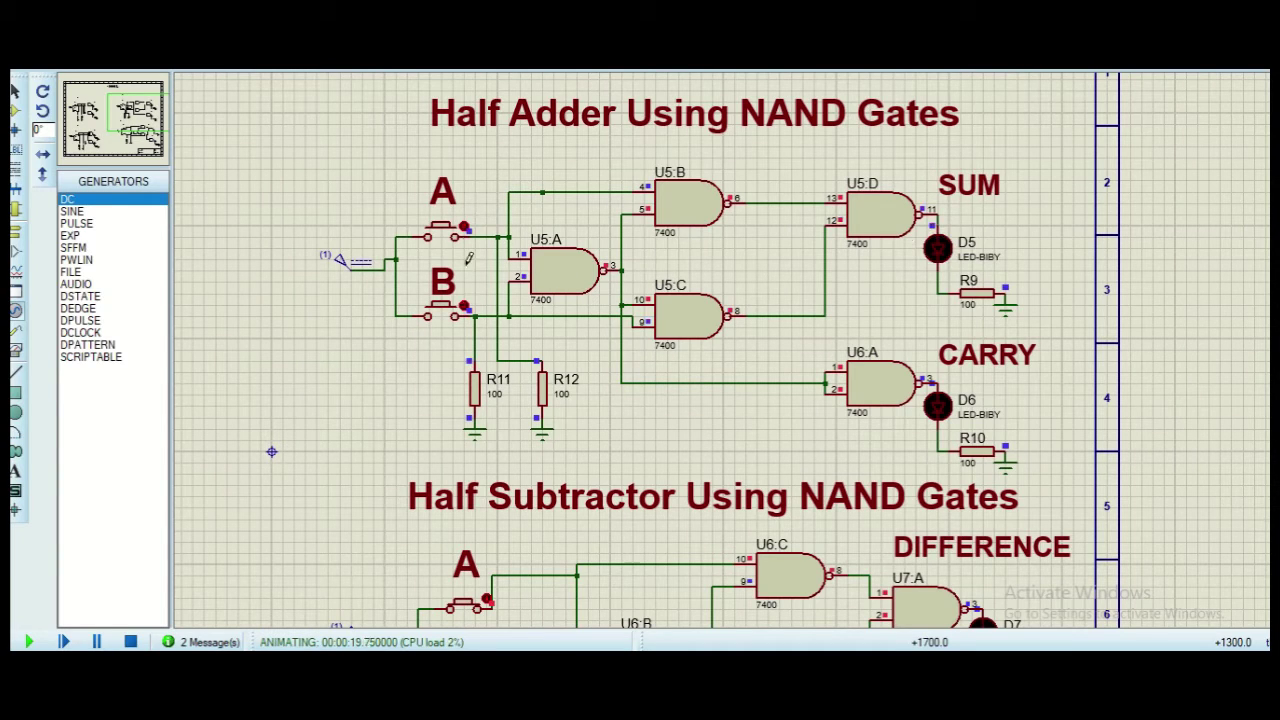
click(468, 228)
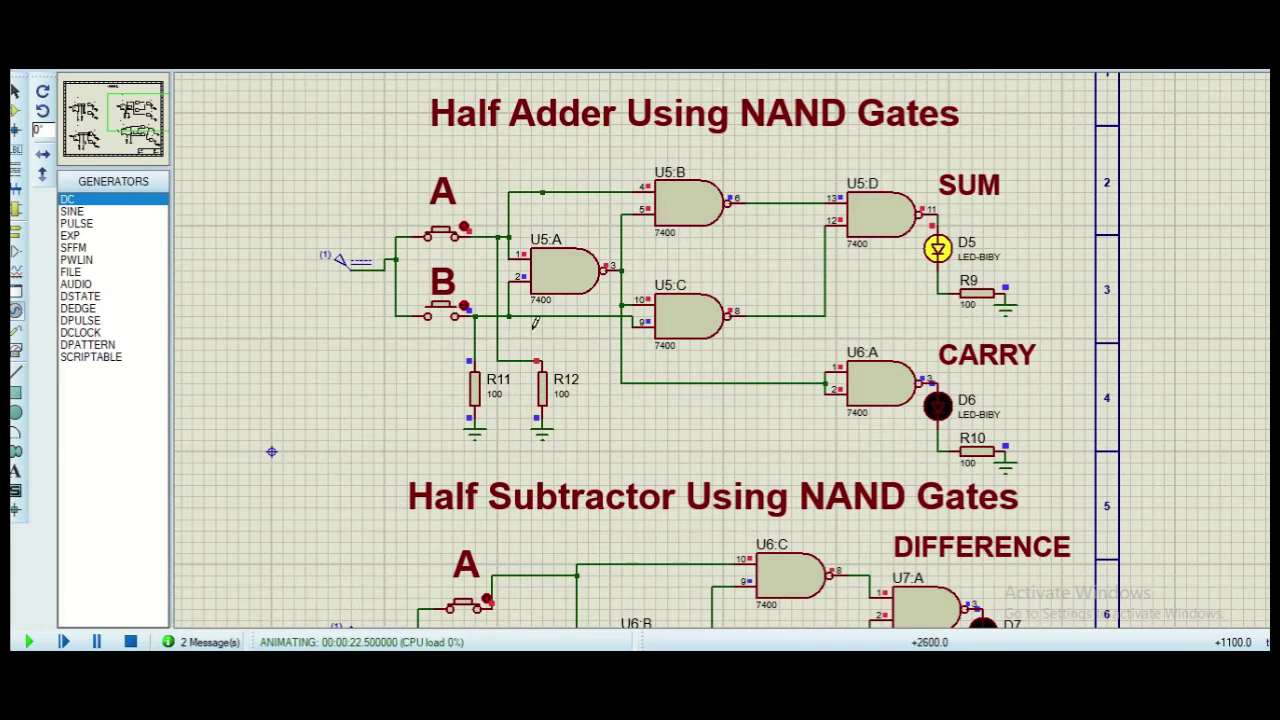
click(466, 300)
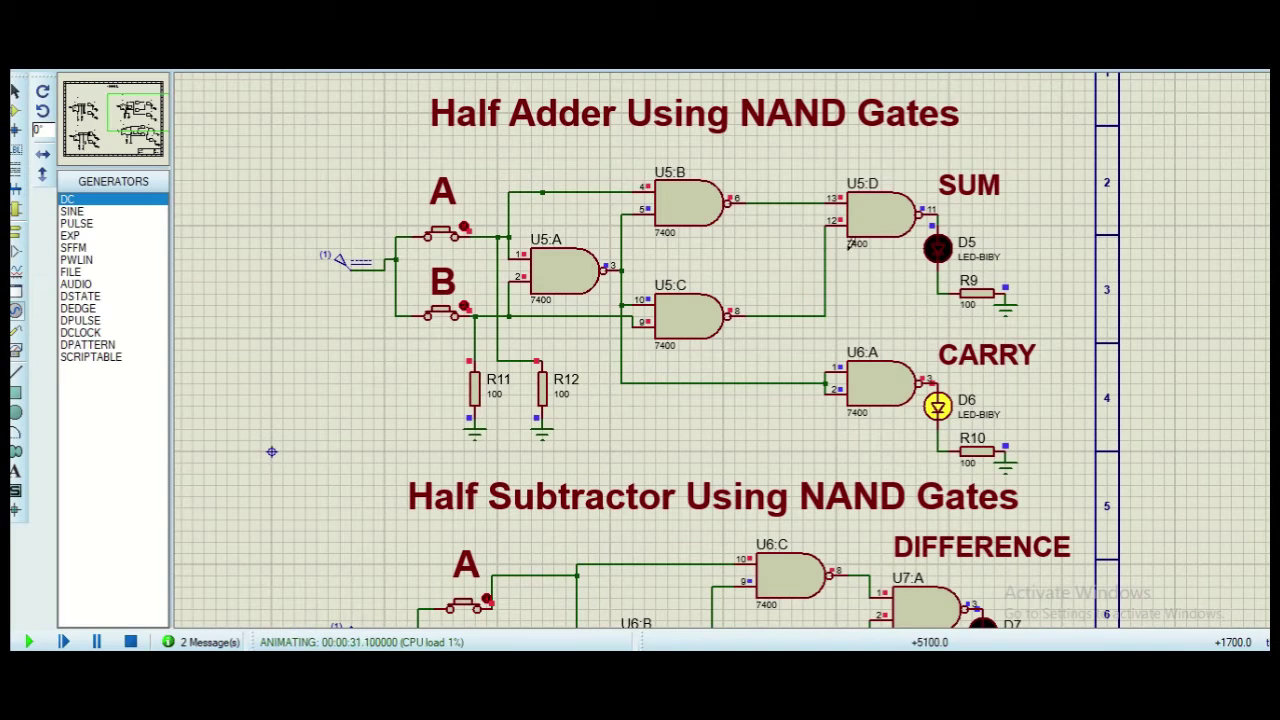
click(130, 641)
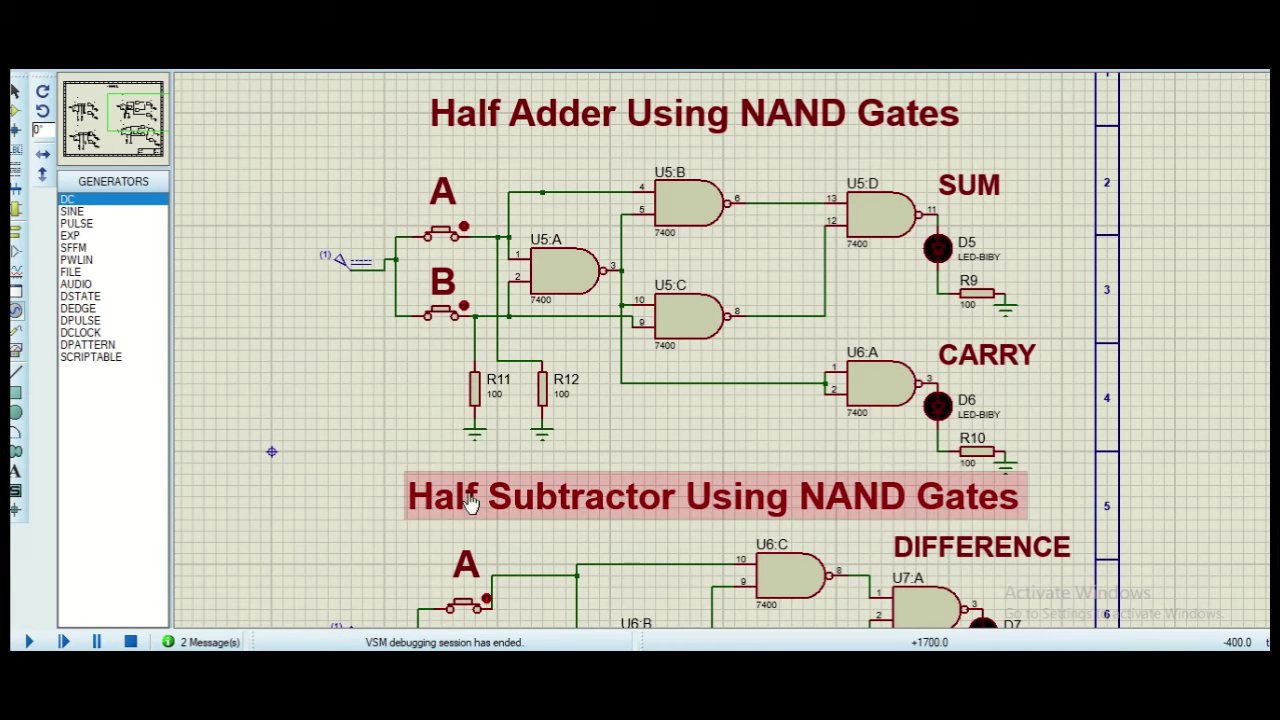
Review Figures 7.6 and 7.7 in the Lab 8 PDF, then return to the Proteus schematic.
mouse_move(665, 660)
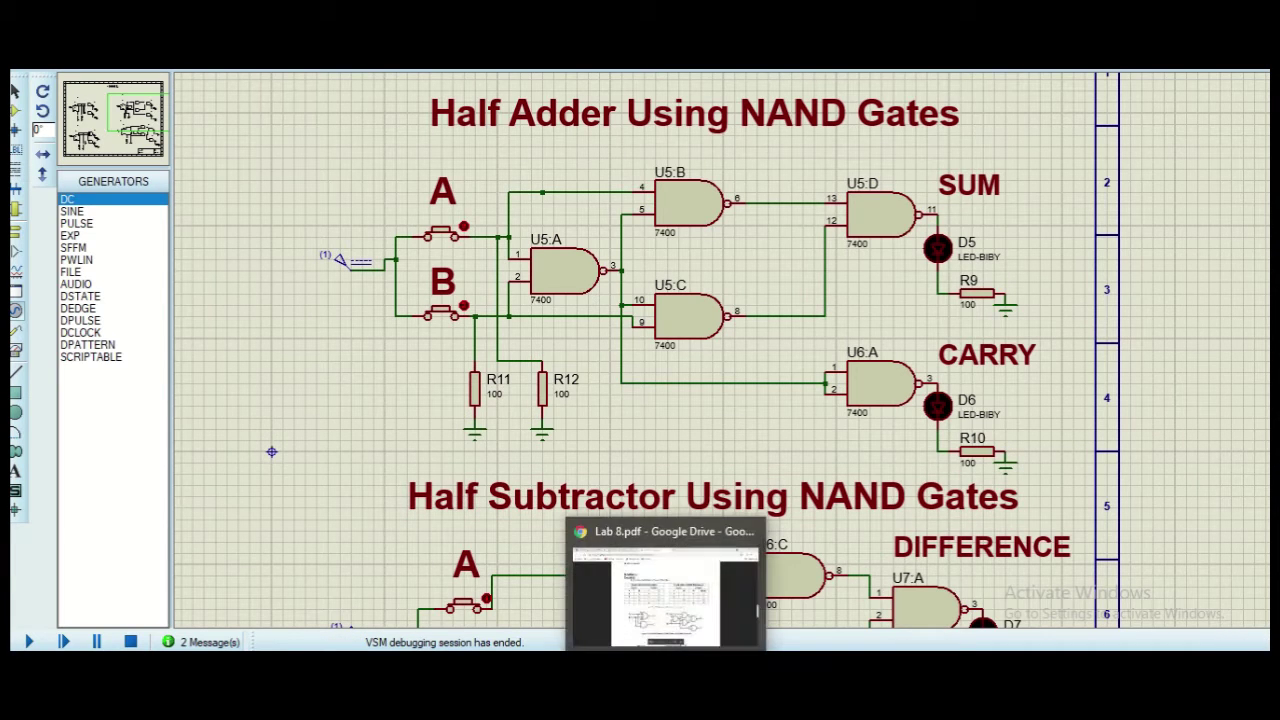
click(665, 600)
scroll(637, 381, down, 10)
scroll(637, 381, up, 4)
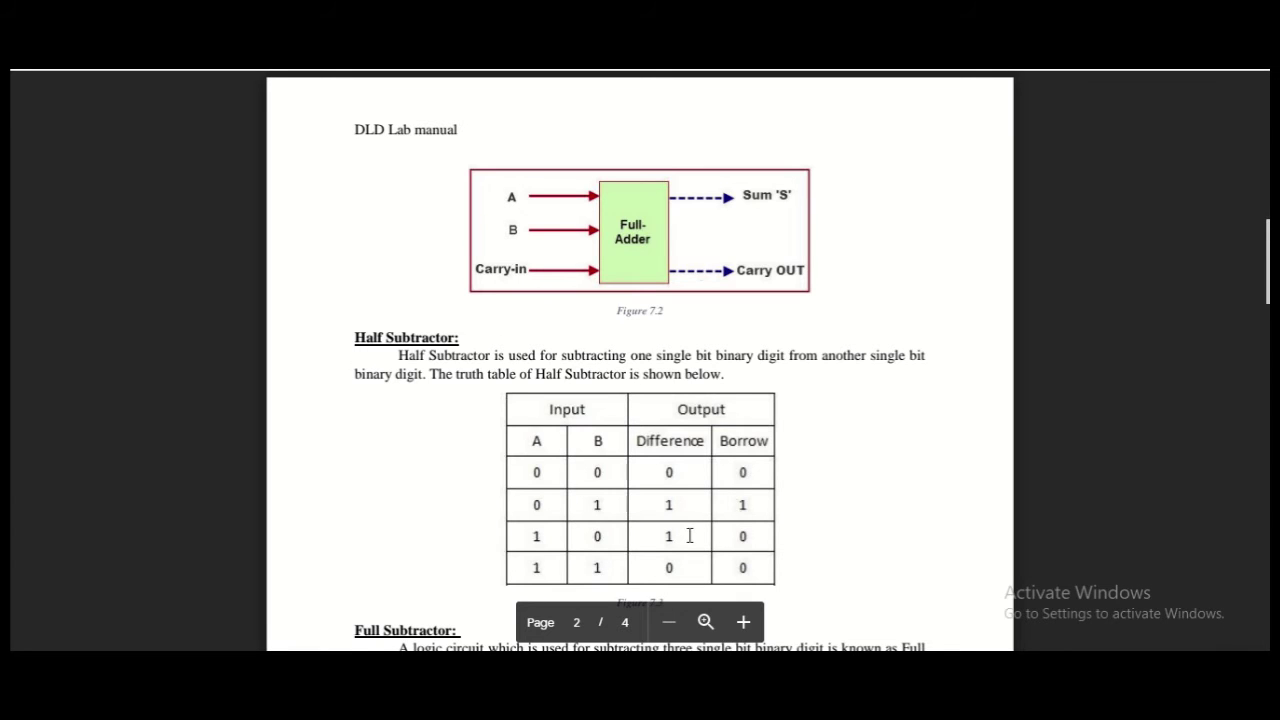
scroll(689, 536, down, 15)
scroll(689, 536, down, 1)
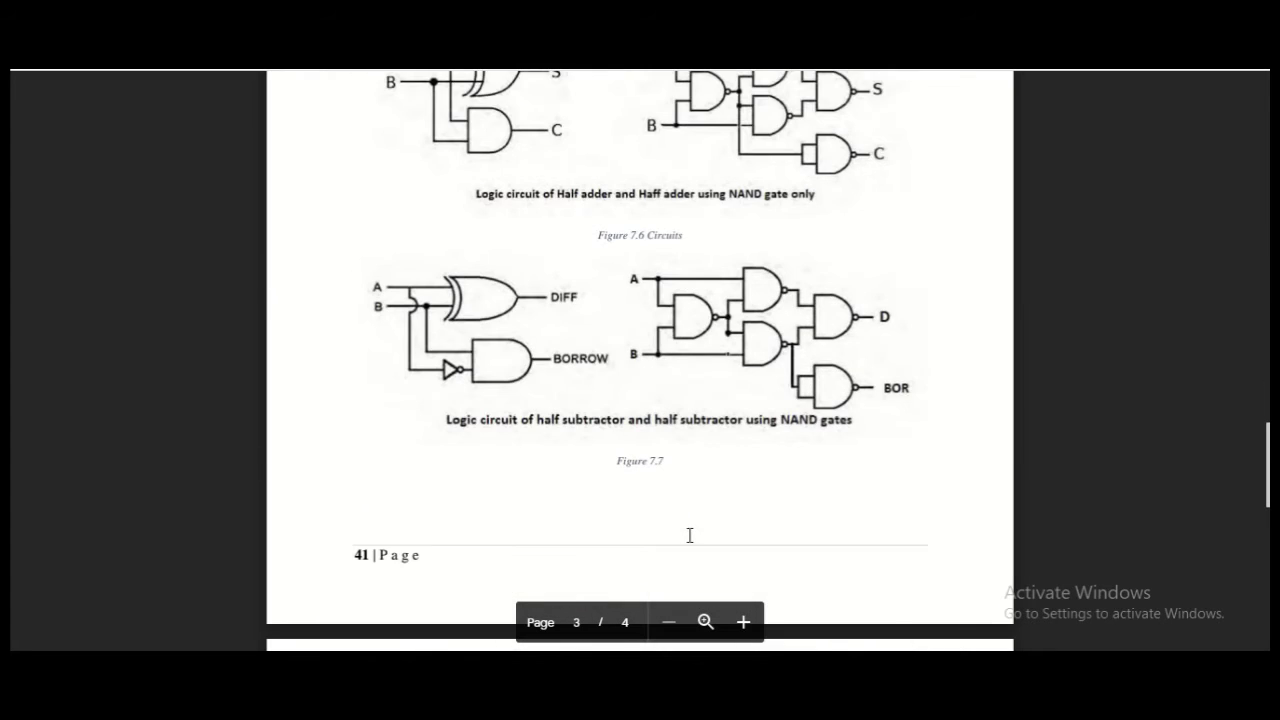
scroll(689, 535, up, 1)
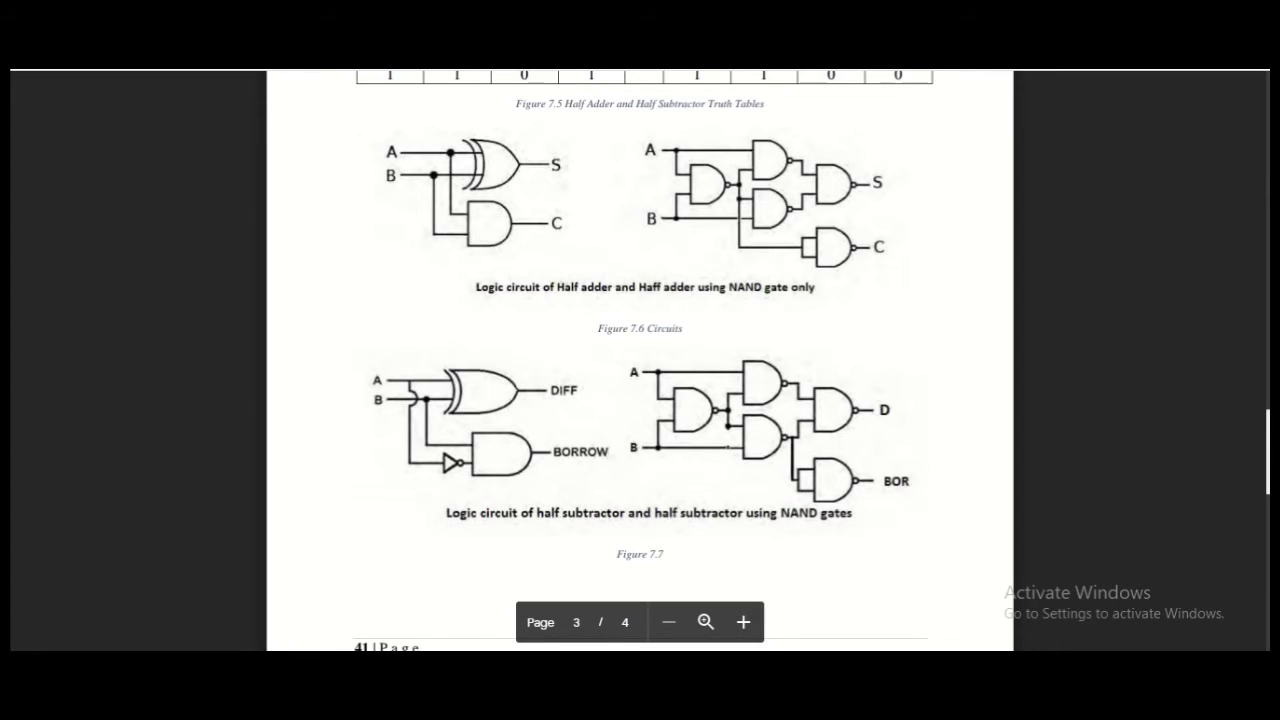
mouse_move(665, 660)
key(alt+Tab)
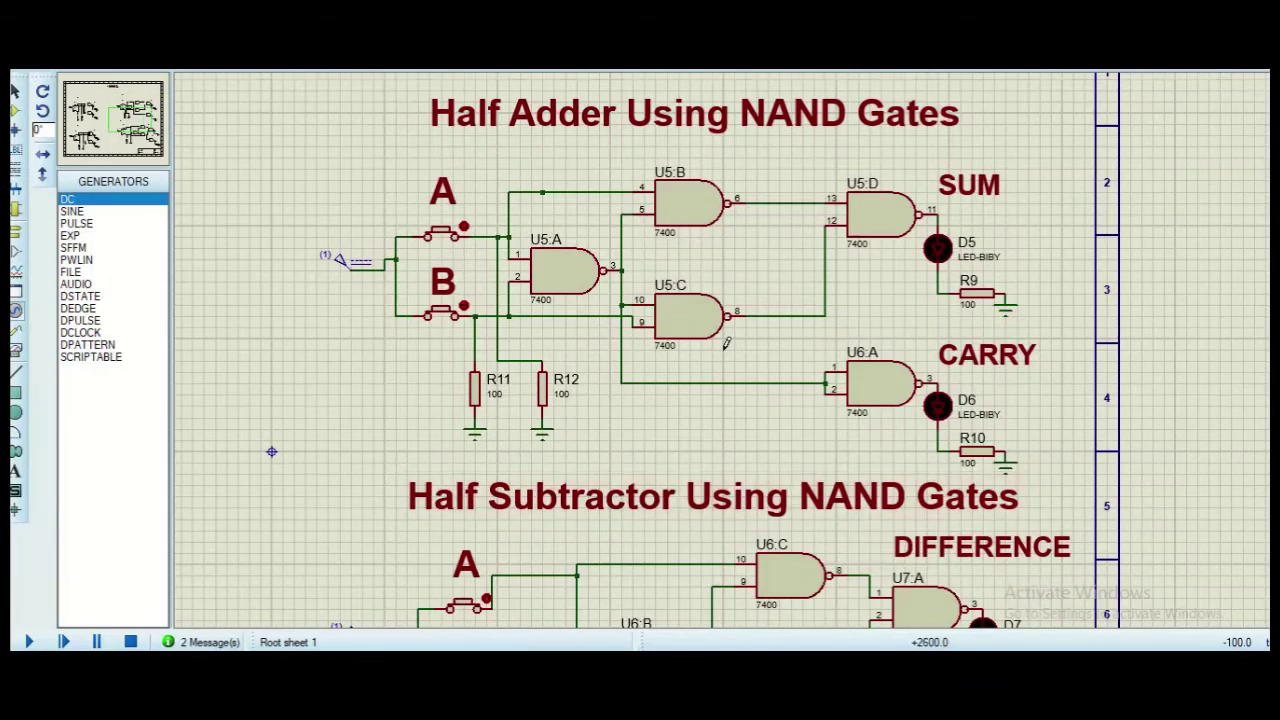
Zoom onto the Half Subtractor circuit and start the simulation.
scroll(515, 495, up, 3)
scroll(725, 345, down, 5)
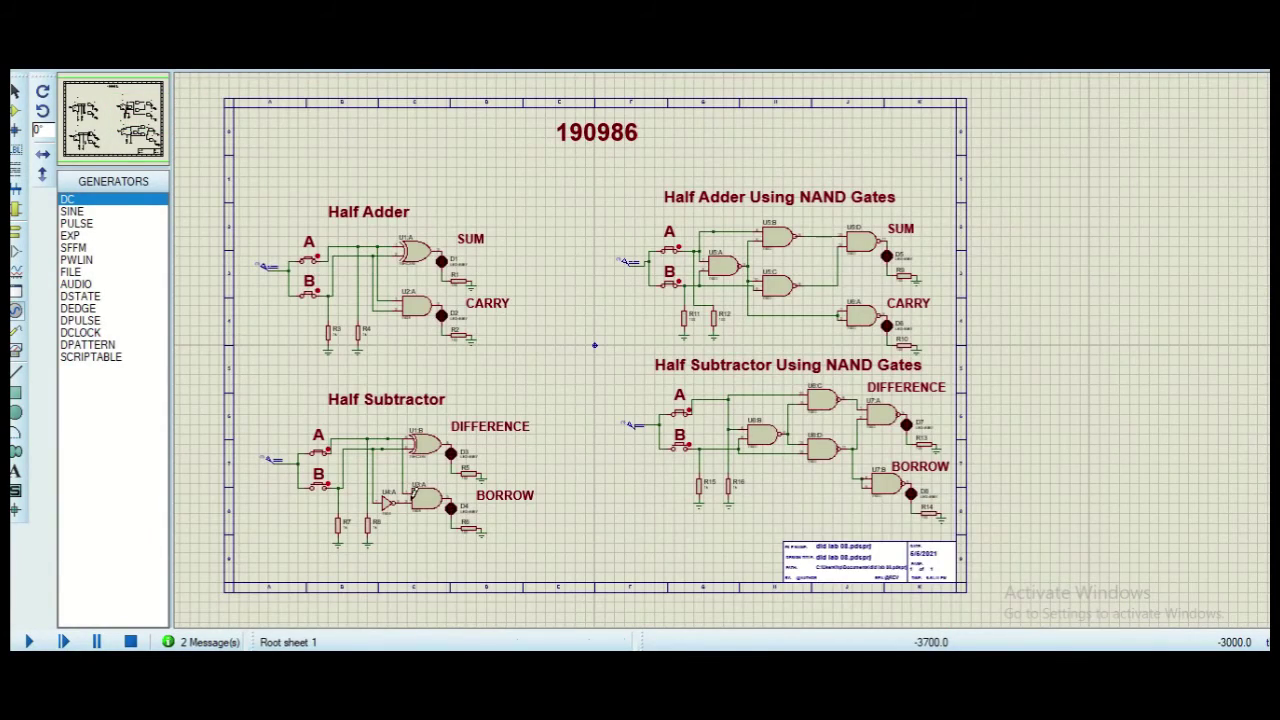
scroll(343, 529, up, 3)
scroll(727, 350, down, 2)
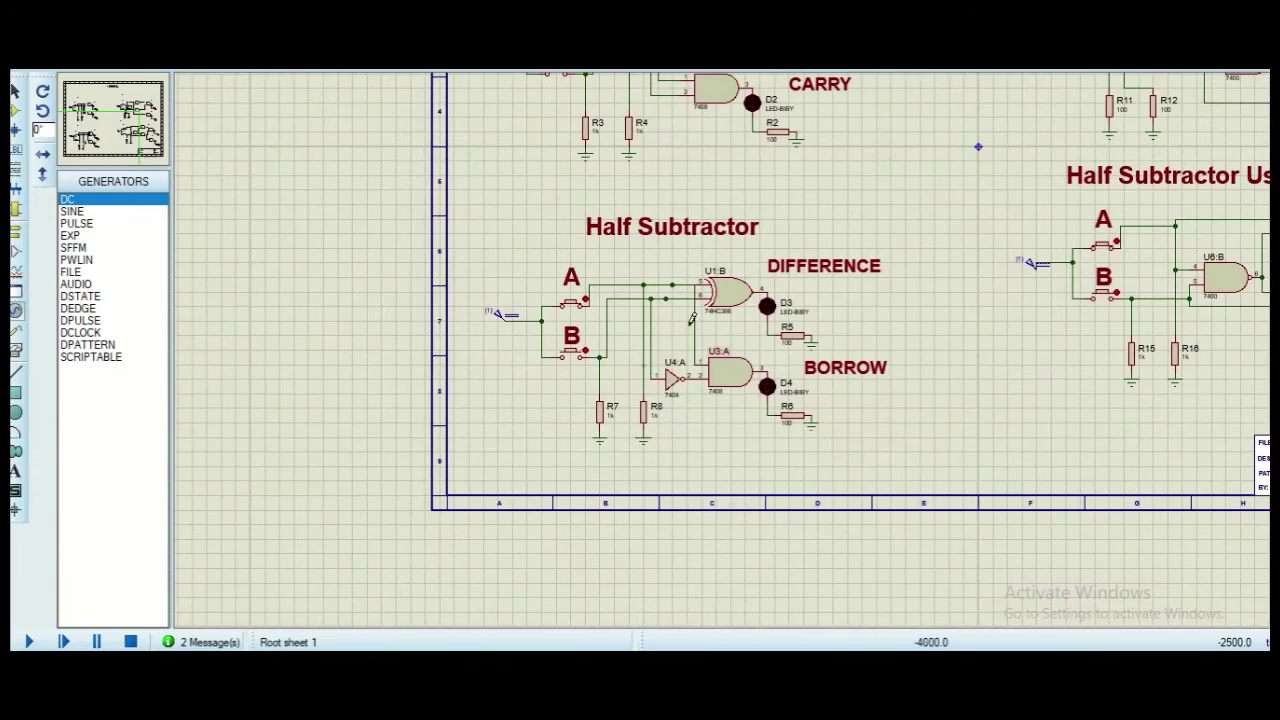
scroll(727, 350, down, 1)
scroll(727, 345, up, 2)
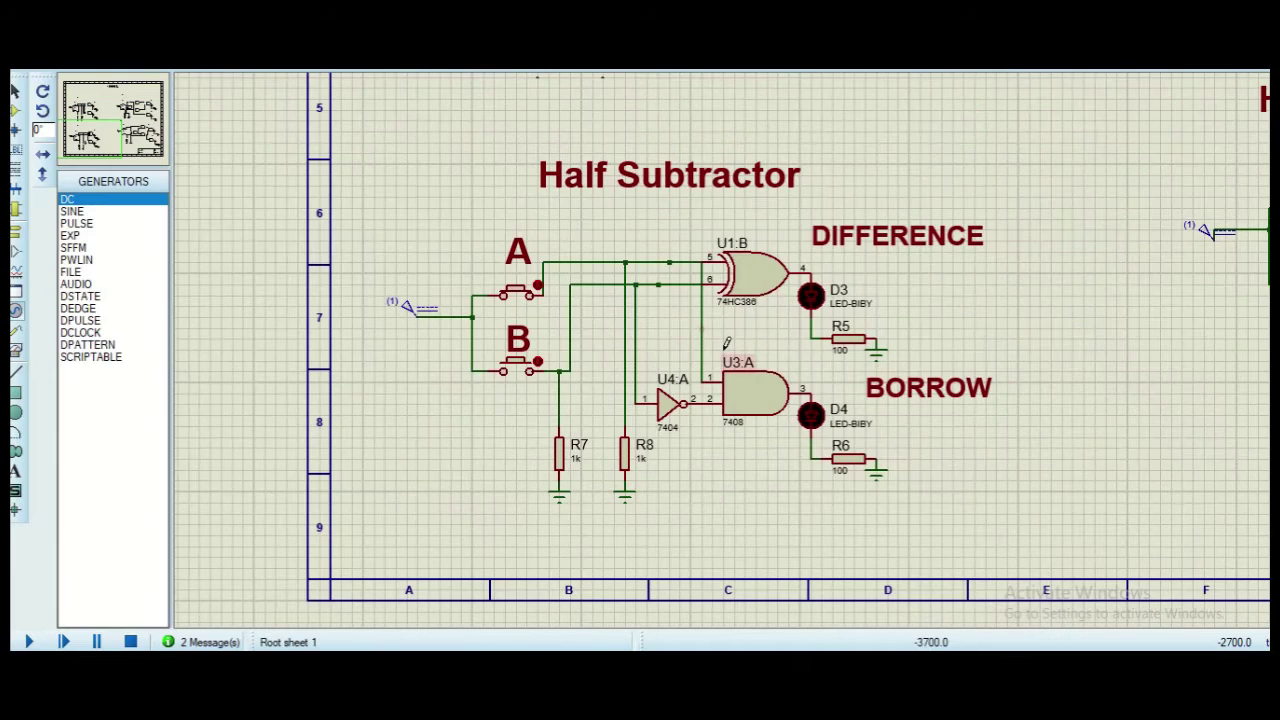
click(29, 642)
Toggle inputs A and B through each combination, watching the DIFFERENCE and BORROW LEDs.
click(538, 283)
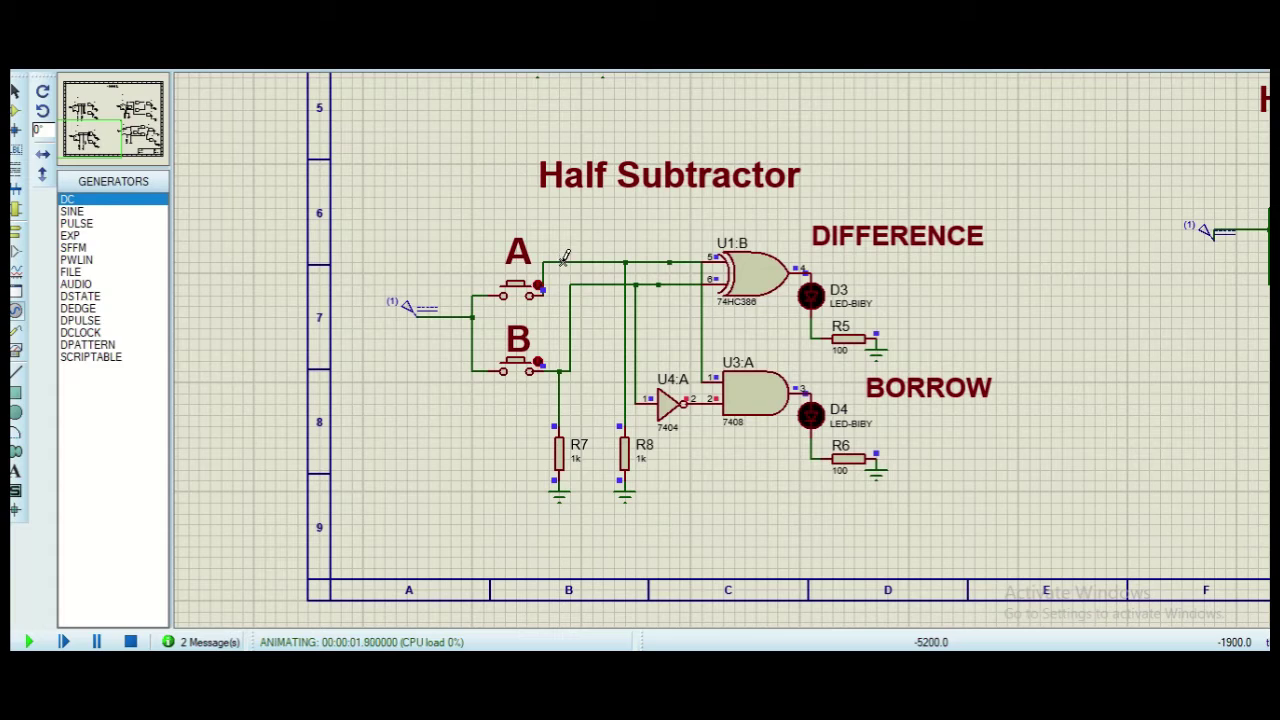
click(539, 284)
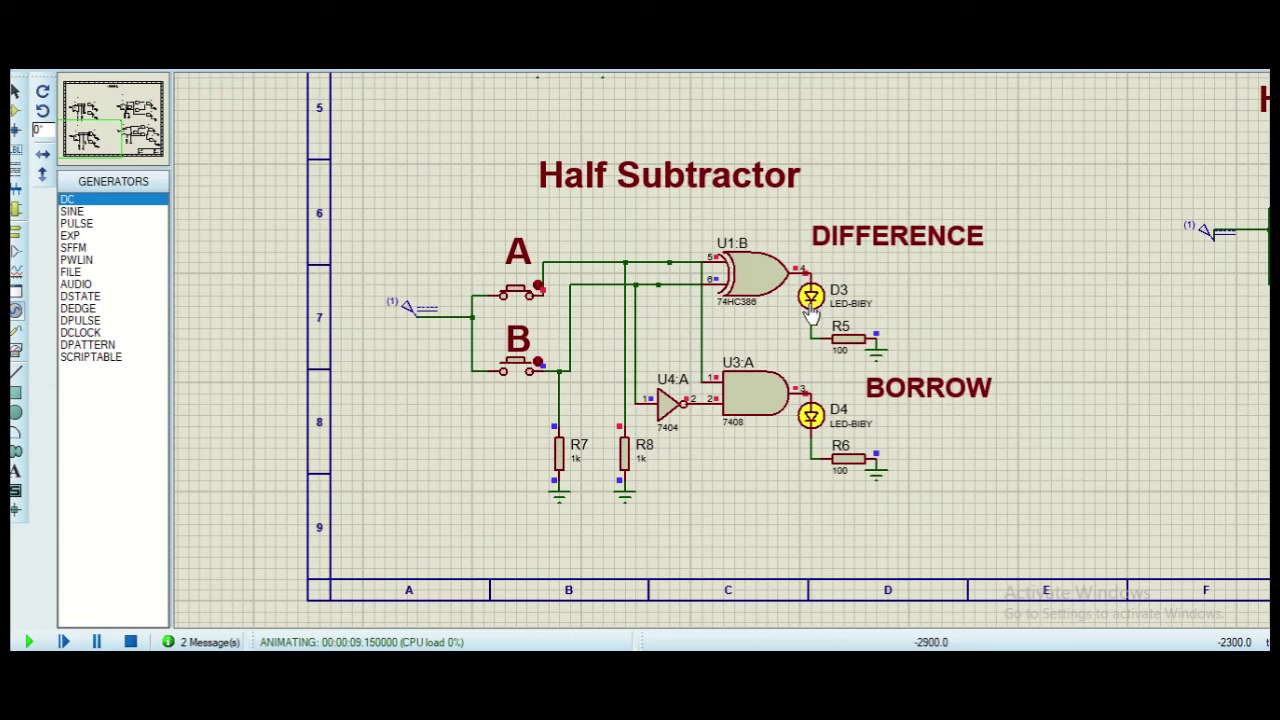
click(539, 287)
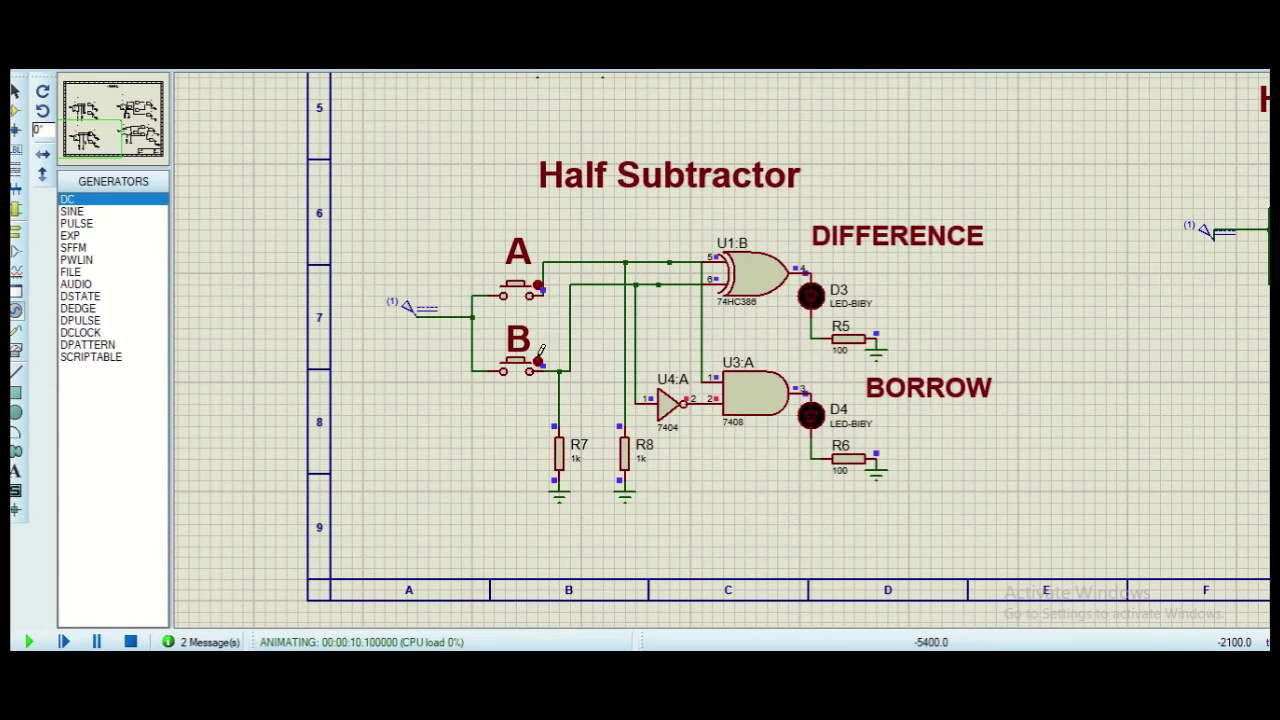
click(540, 357)
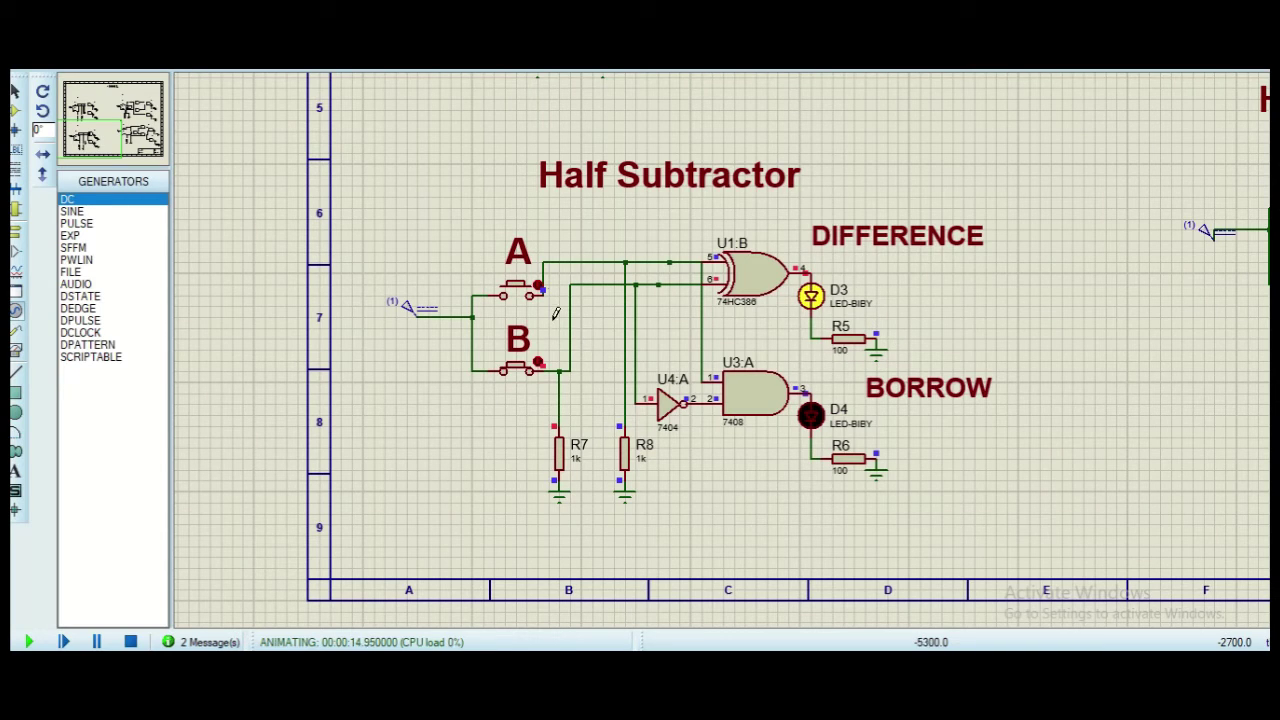
click(539, 283)
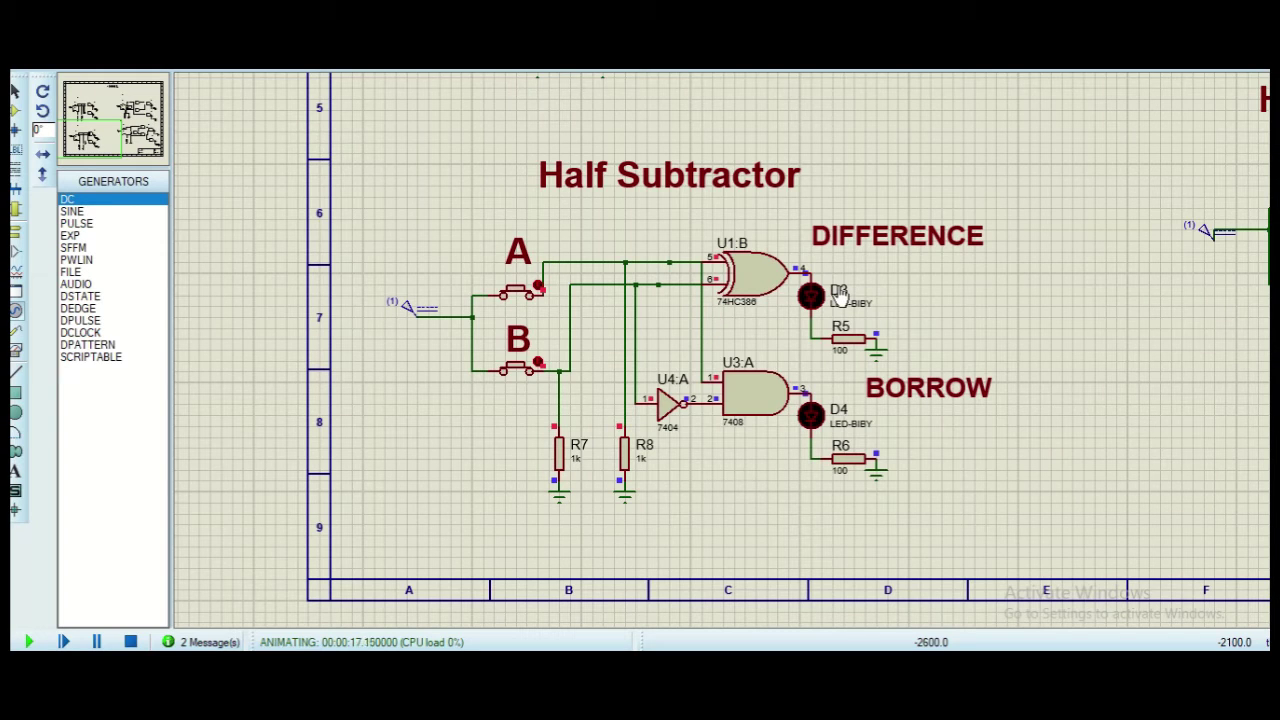
scroll(730, 343, down, 3)
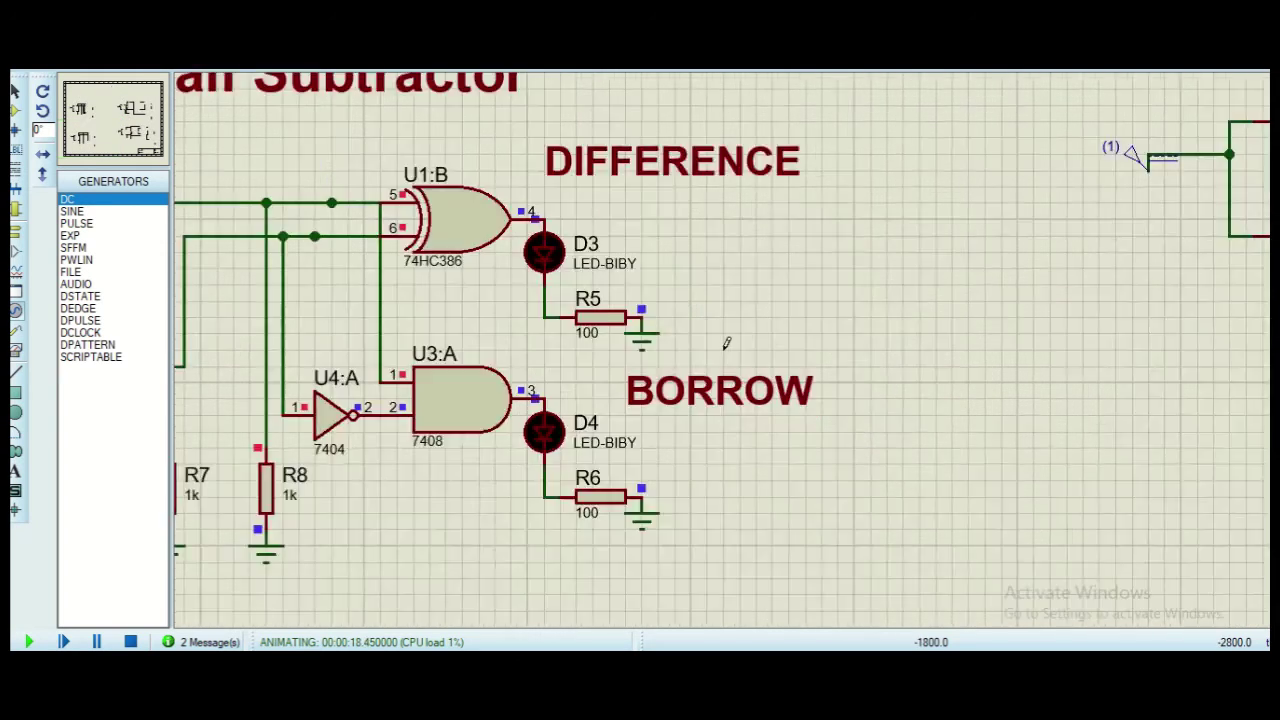
Toggle B on the NAND half subtractor, then stop, recentre it and restart the simulation with F12.
scroll(946, 318, up, 3)
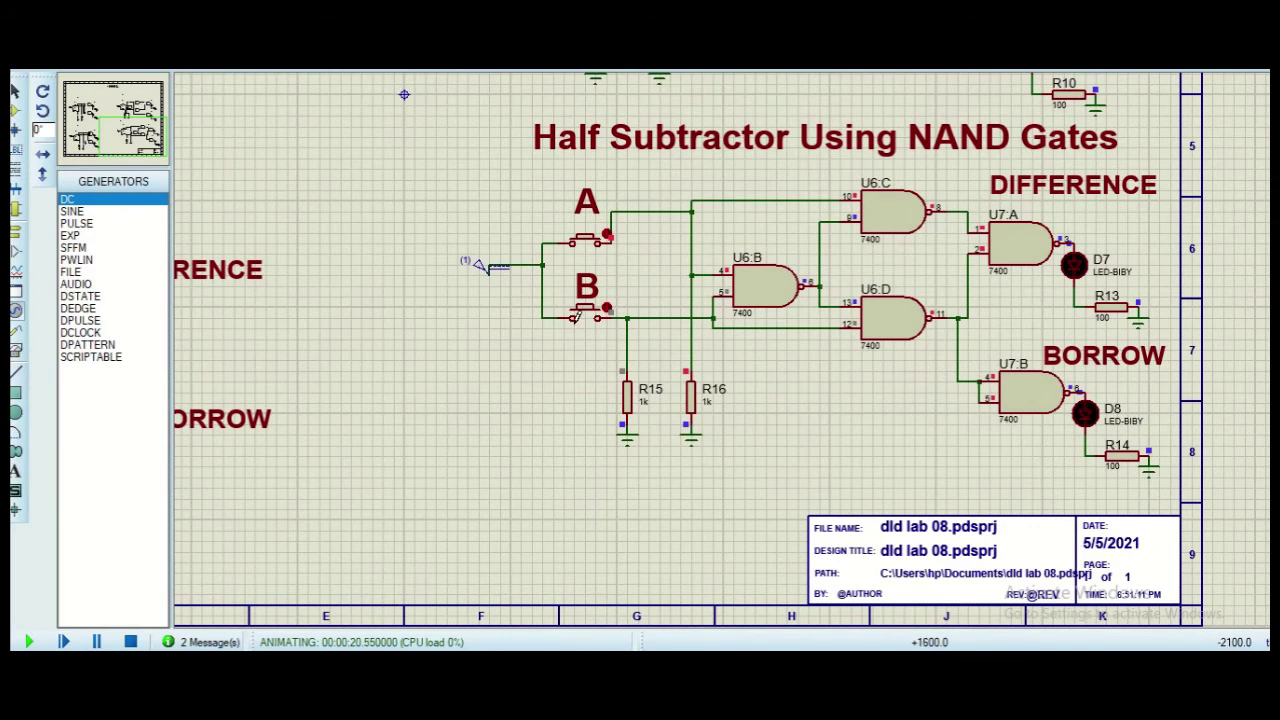
click(613, 298)
click(130, 641)
drag(404, 94, 276, 254)
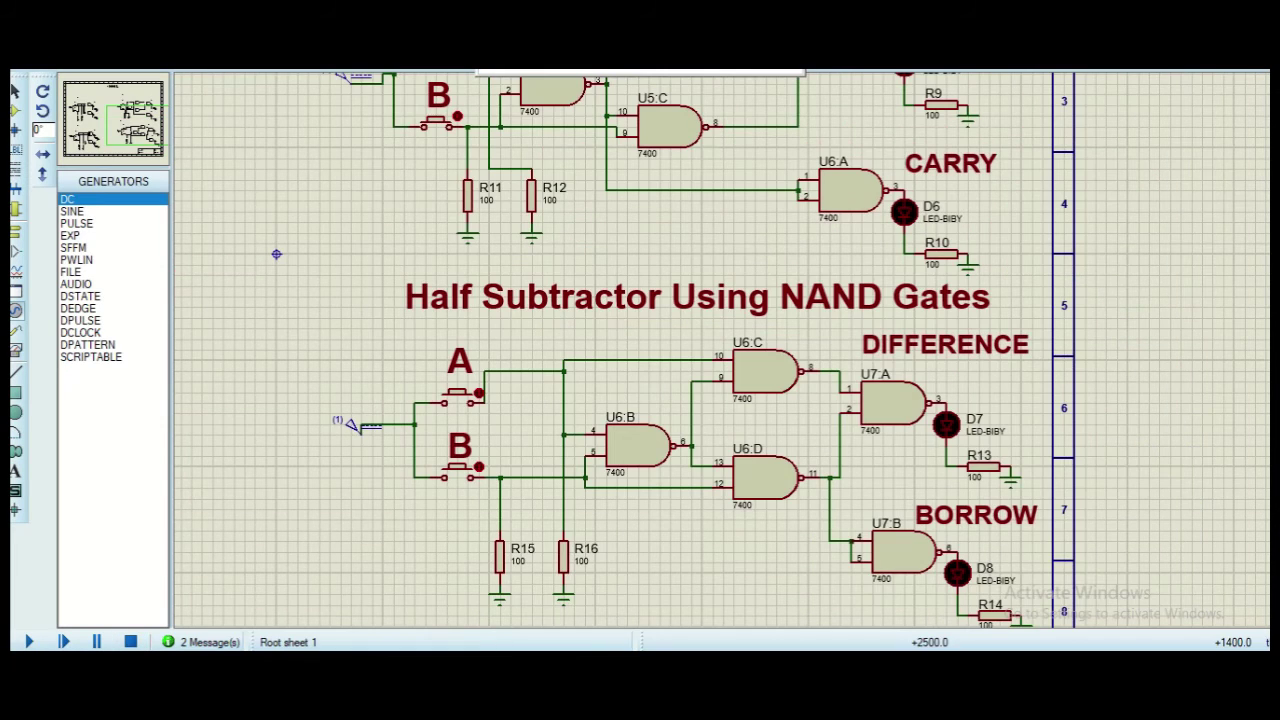
key(F12)
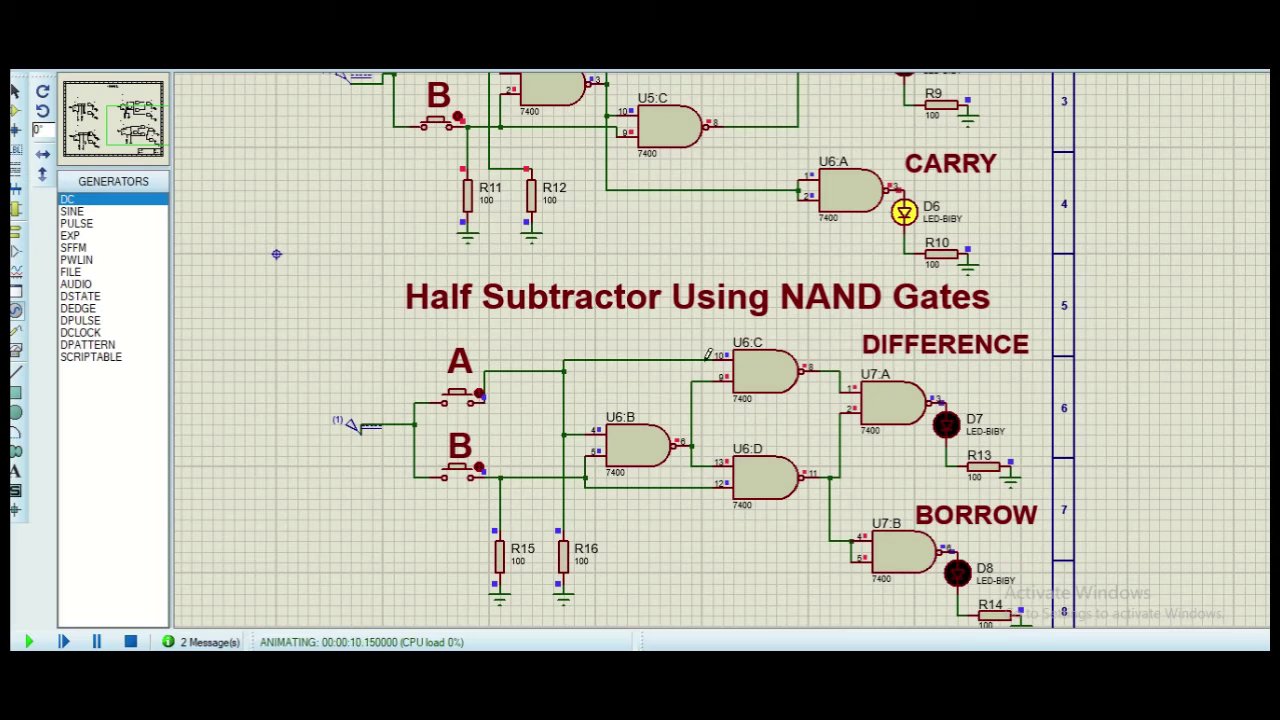
Step the NAND half subtractor's A and B through combinations, checking DIFFERENCE and BORROW LEDs.
click(481, 388)
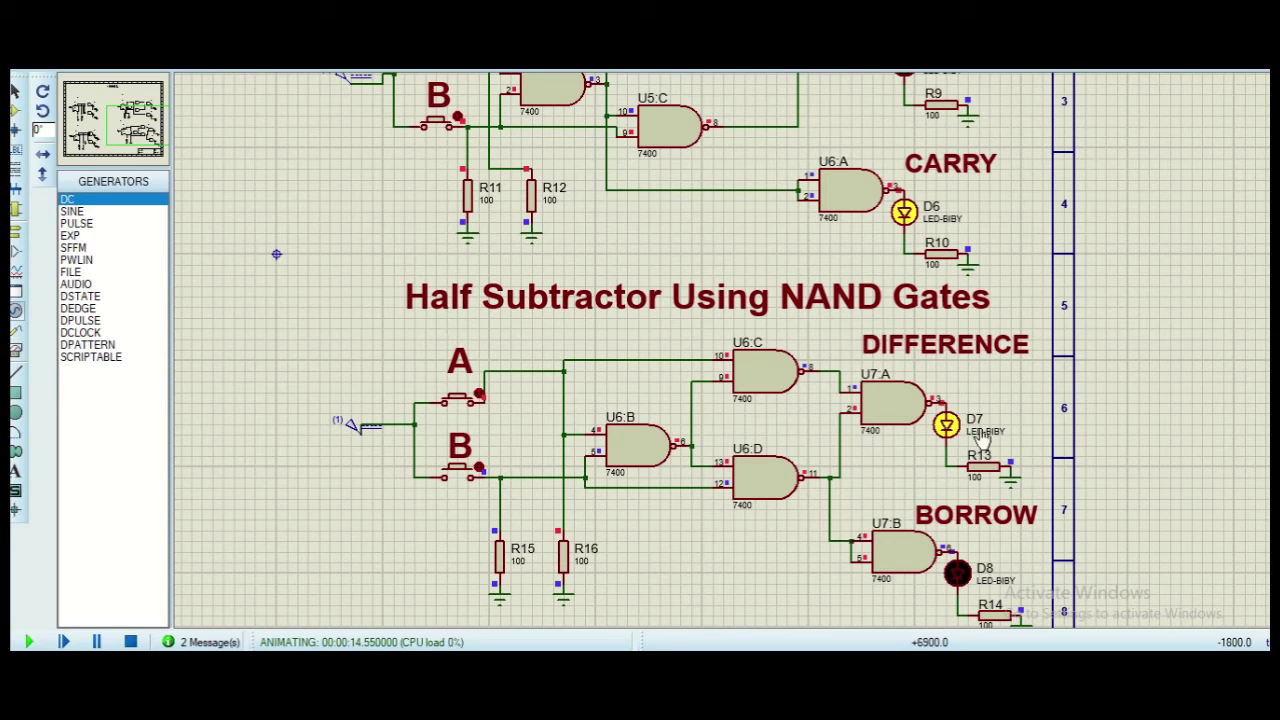
click(481, 385)
click(482, 462)
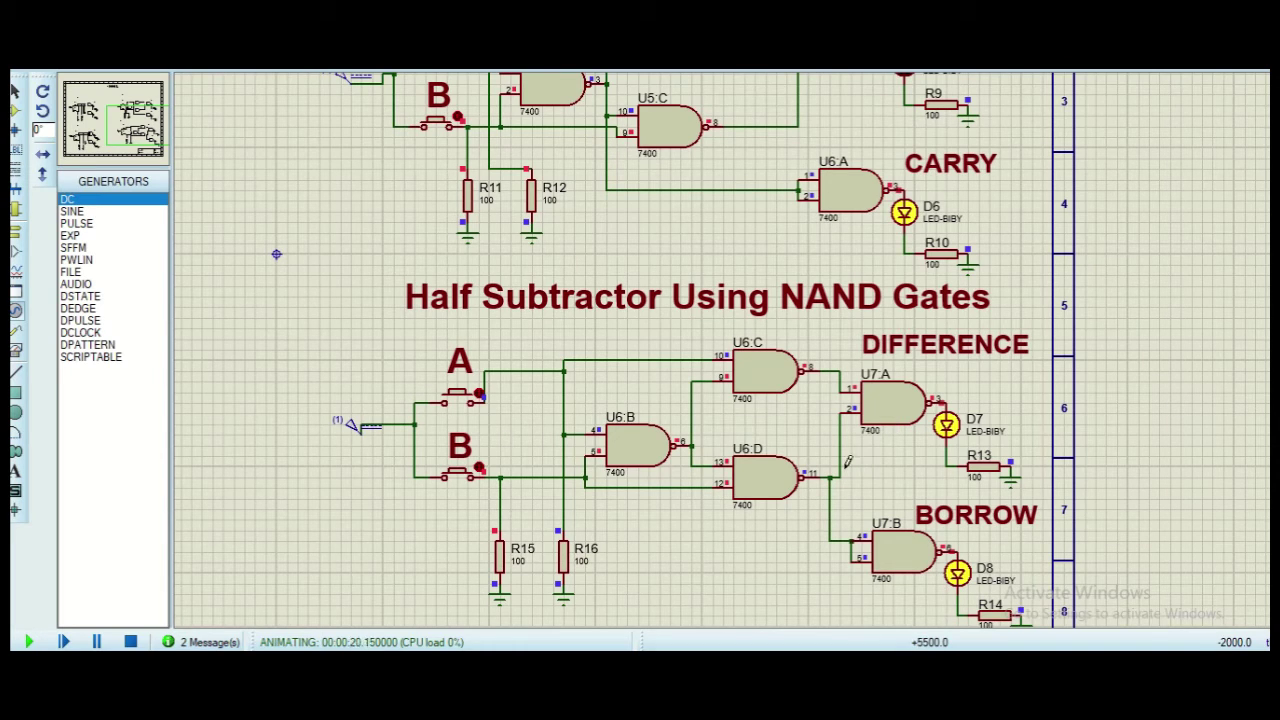
click(481, 390)
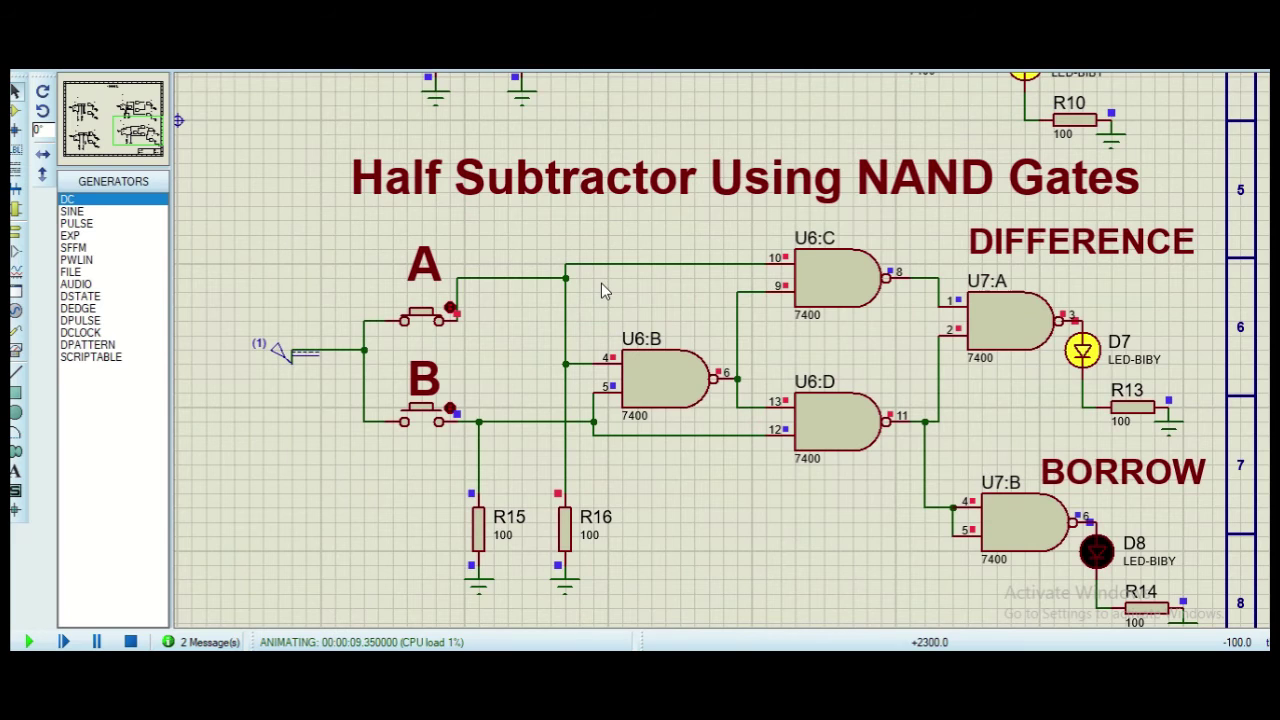
scroll(601, 282, up, 1)
Scroll page 4 of Lab 8.pdf through the full adder and full subtractor Figures 7.8–7.10.
scroll(723, 350, down, 3)
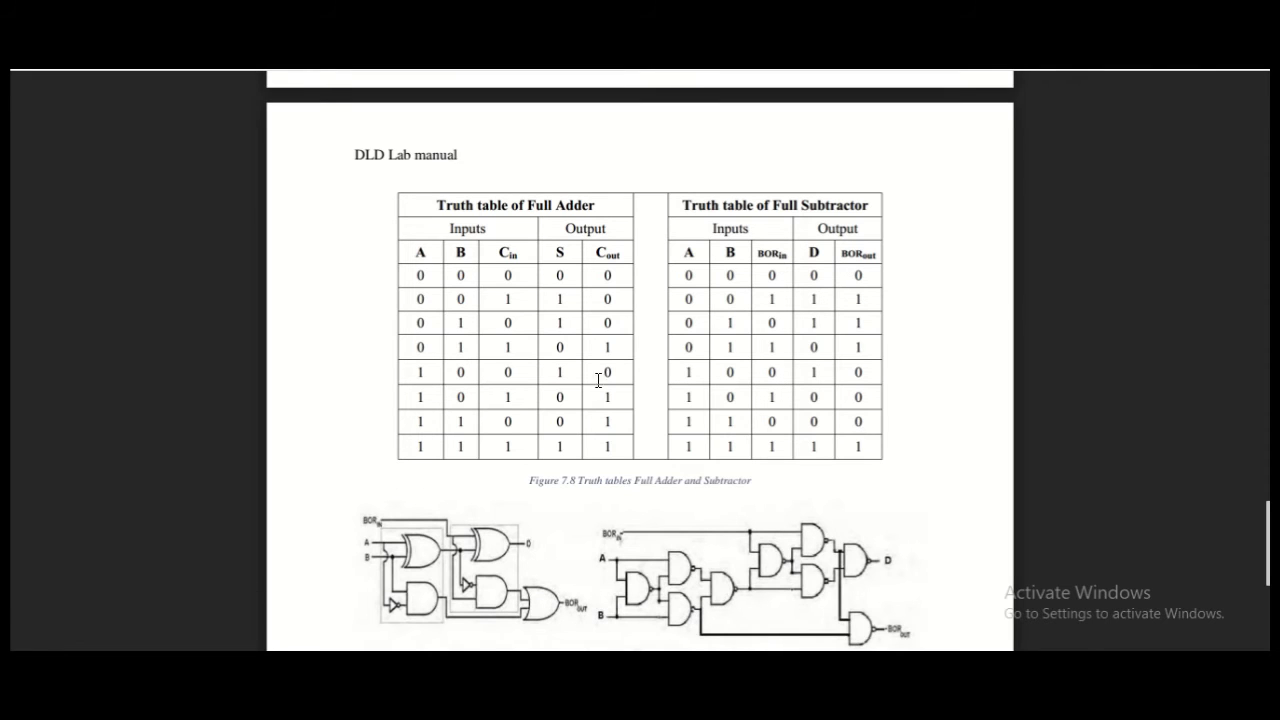
scroll(598, 380, down, 5)
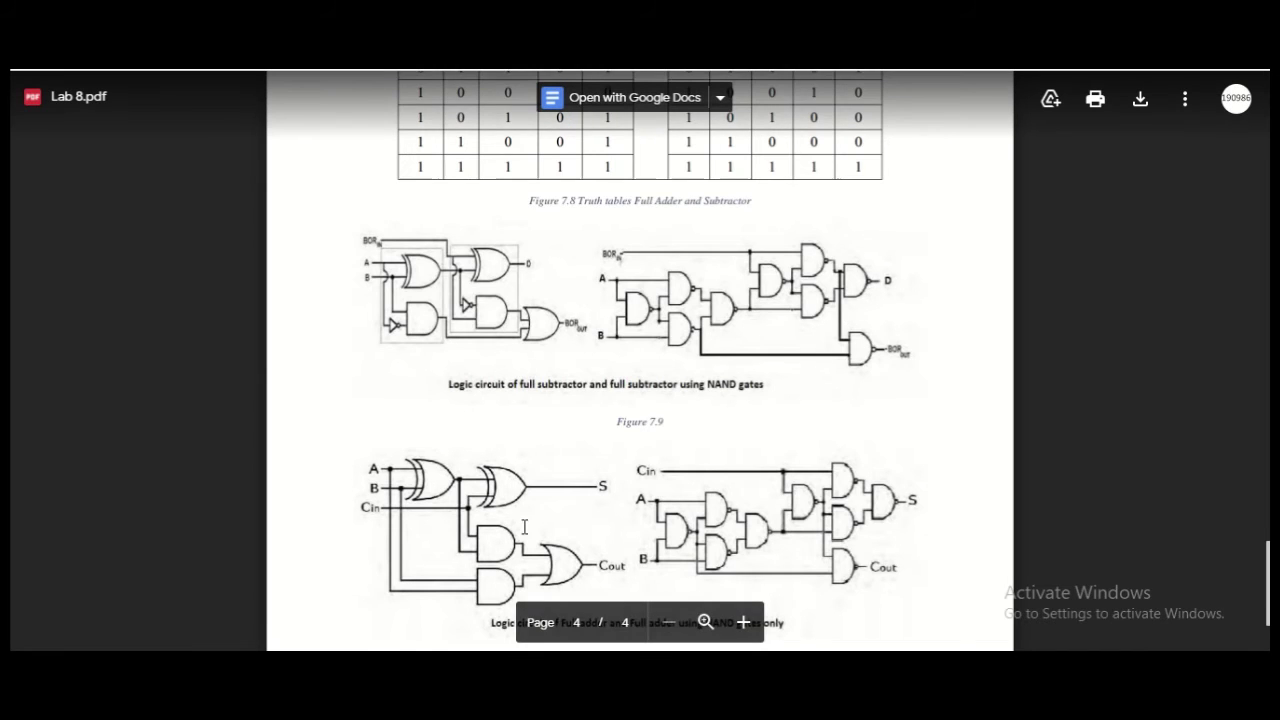
scroll(497, 478, down, 3)
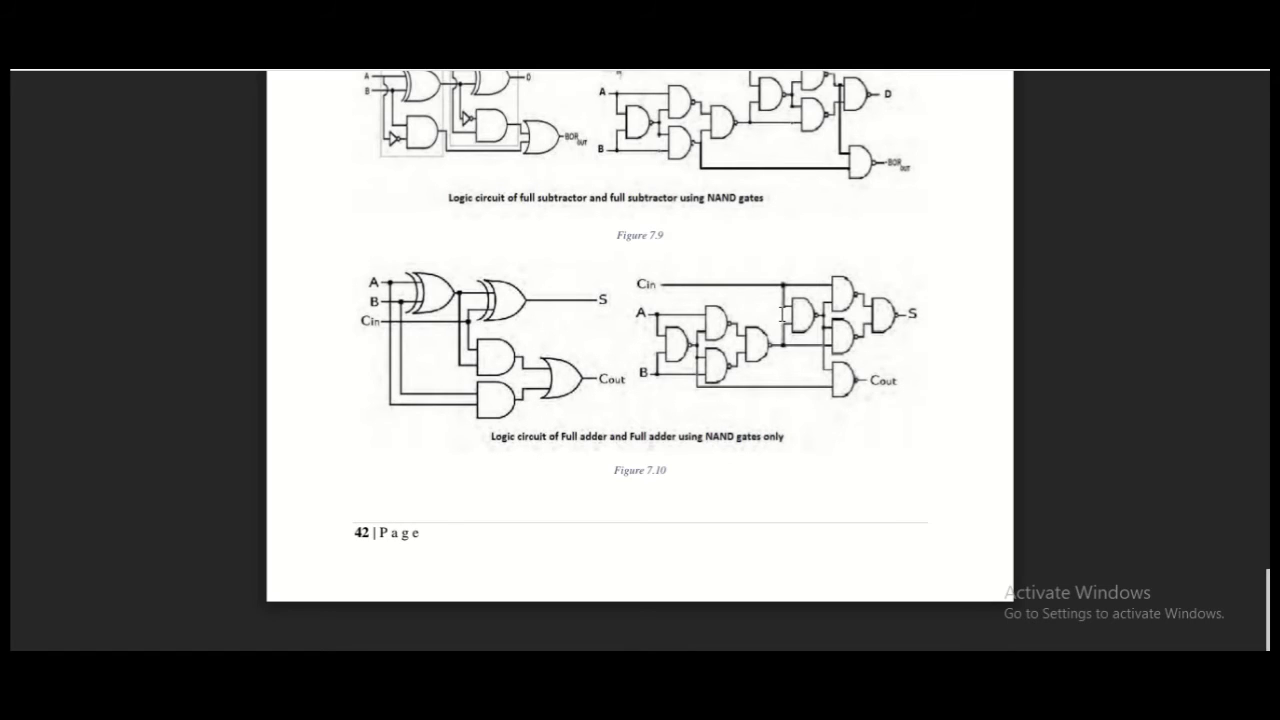
scroll(782, 314, up, 2)
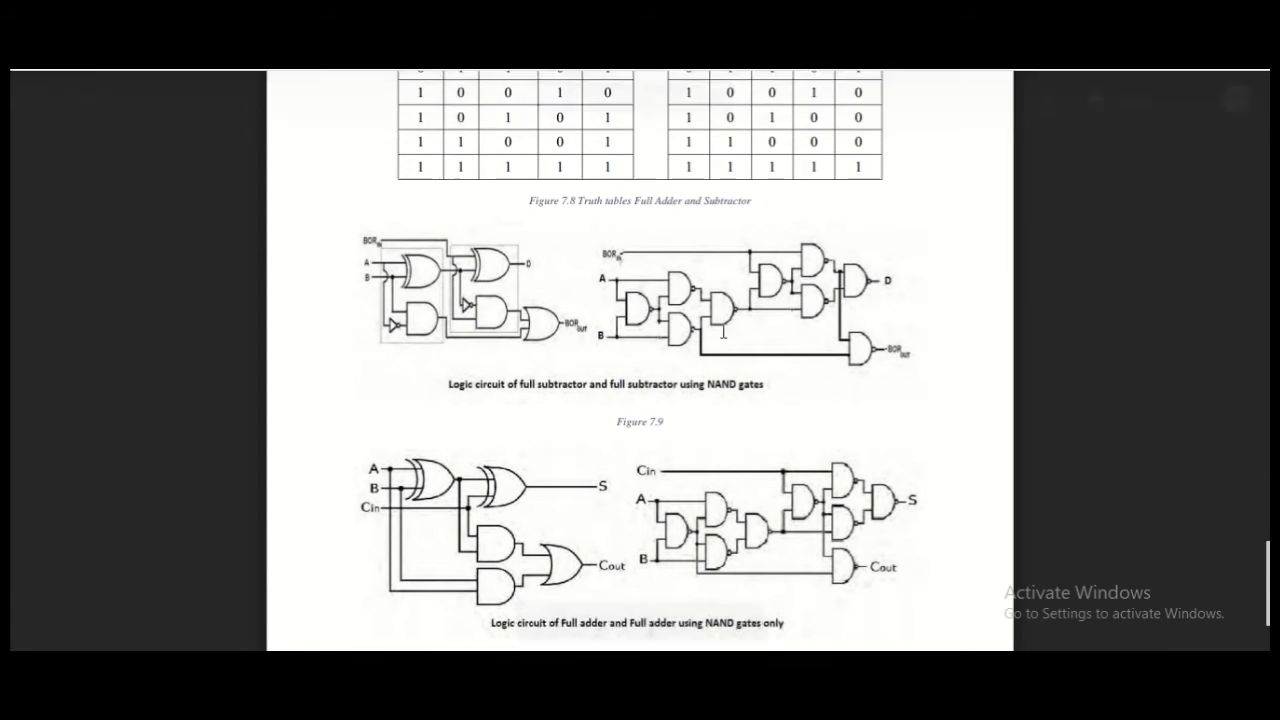
scroll(672, 345, down, 1)
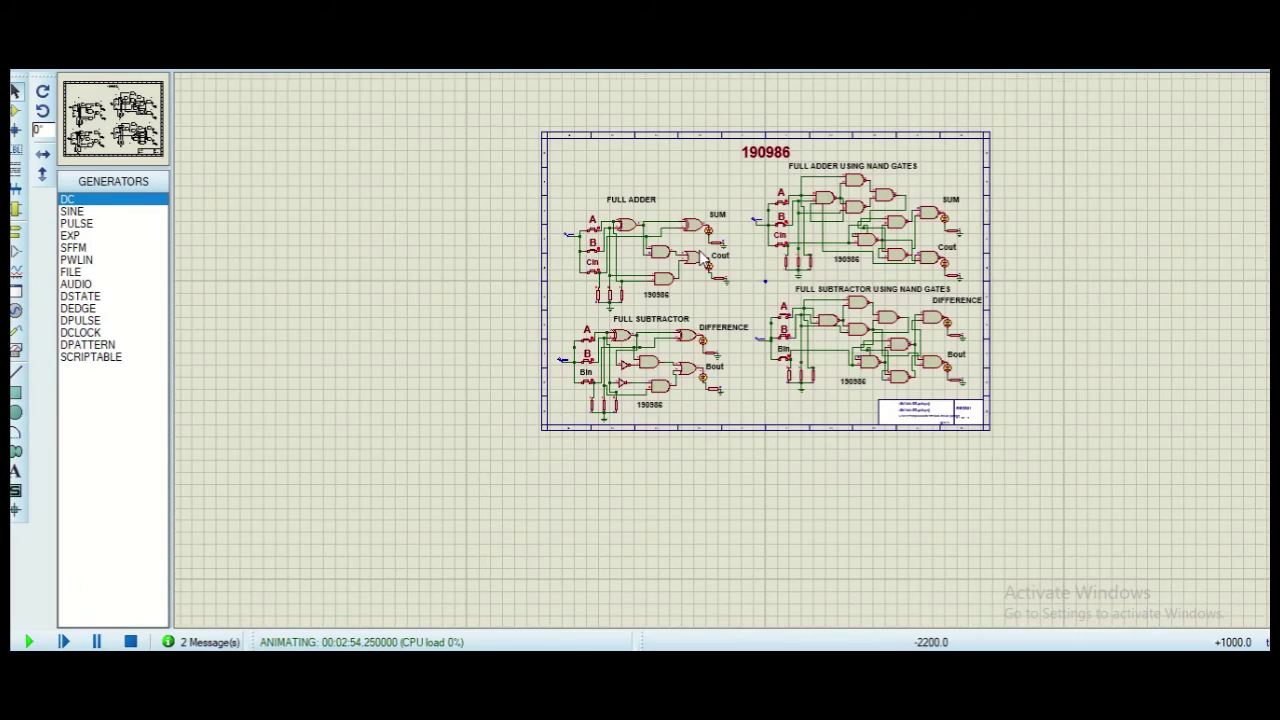
Zoom out and back onto the full adder, toggling its A, B and Cin inputs.
scroll(703, 256, up, 2)
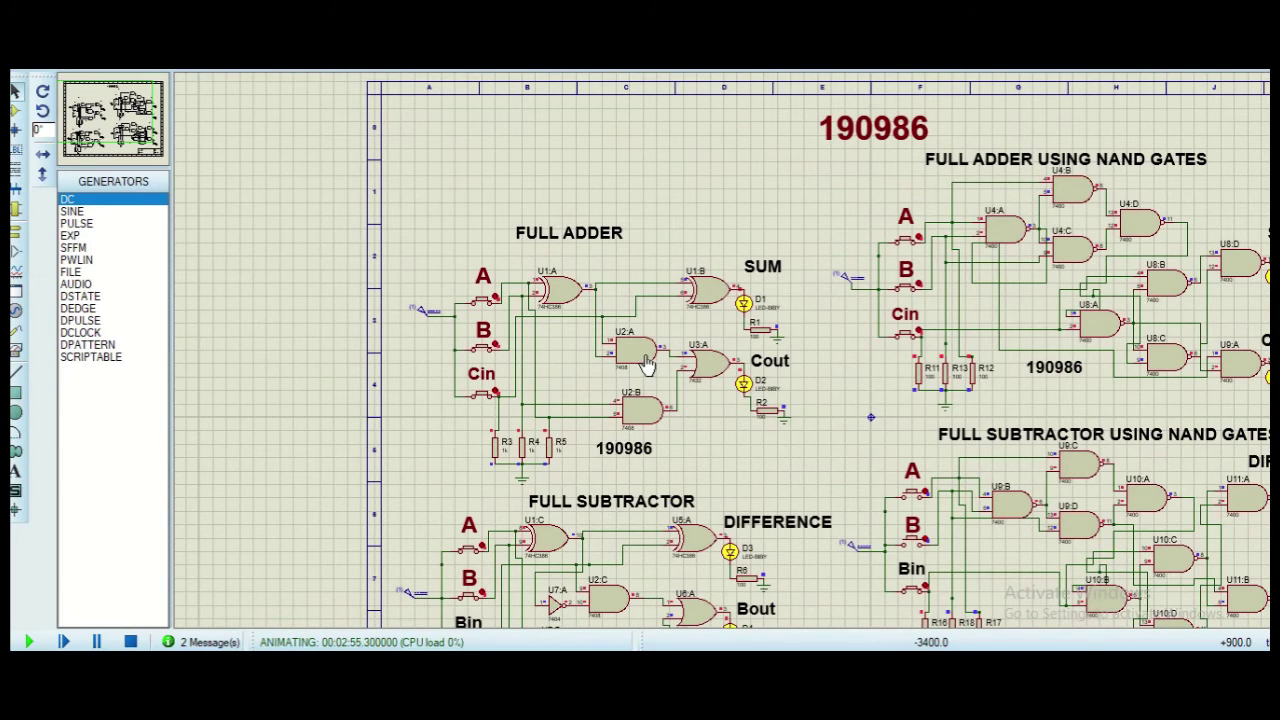
scroll(648, 366, up, 2)
scroll(732, 363, down, 1)
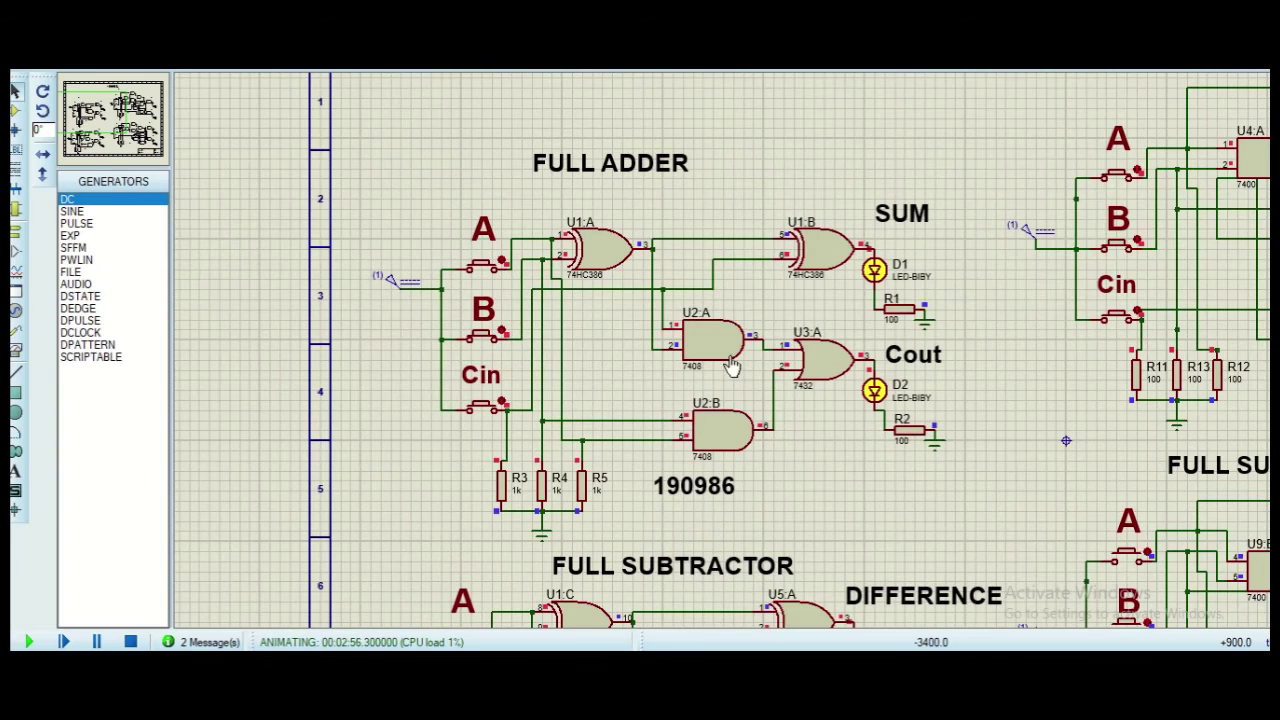
click(506, 264)
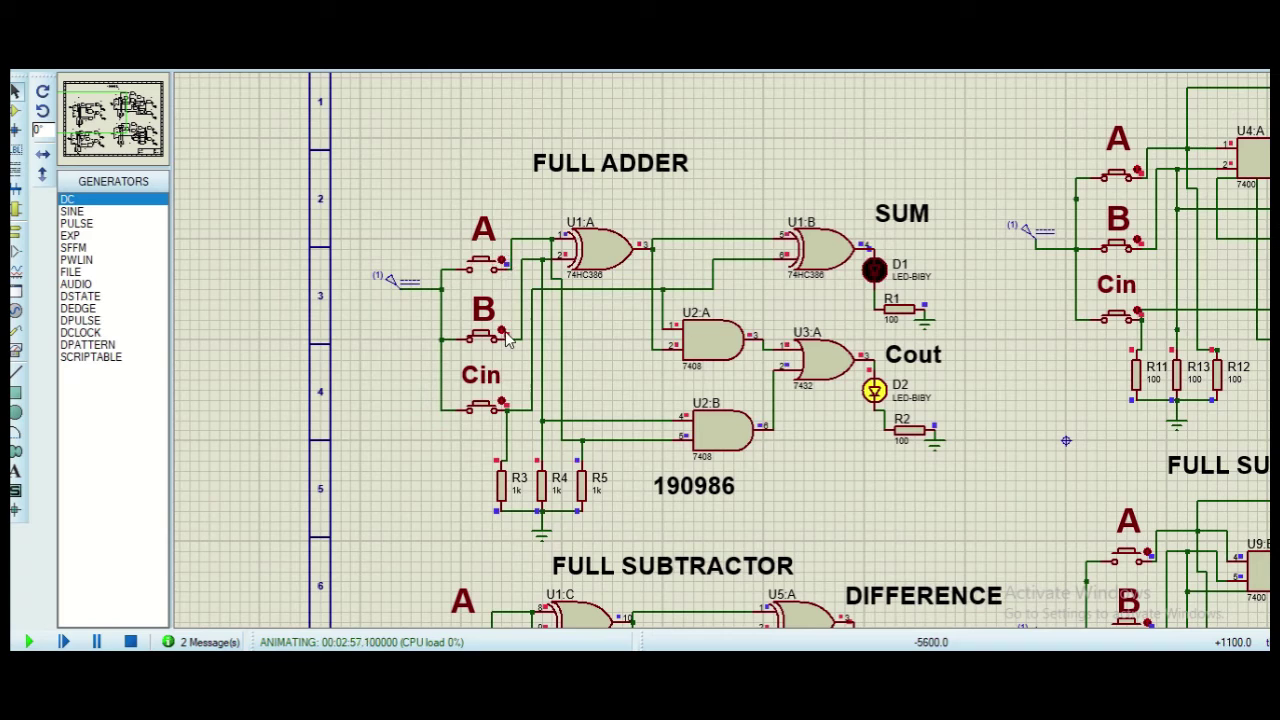
click(507, 388)
click(506, 404)
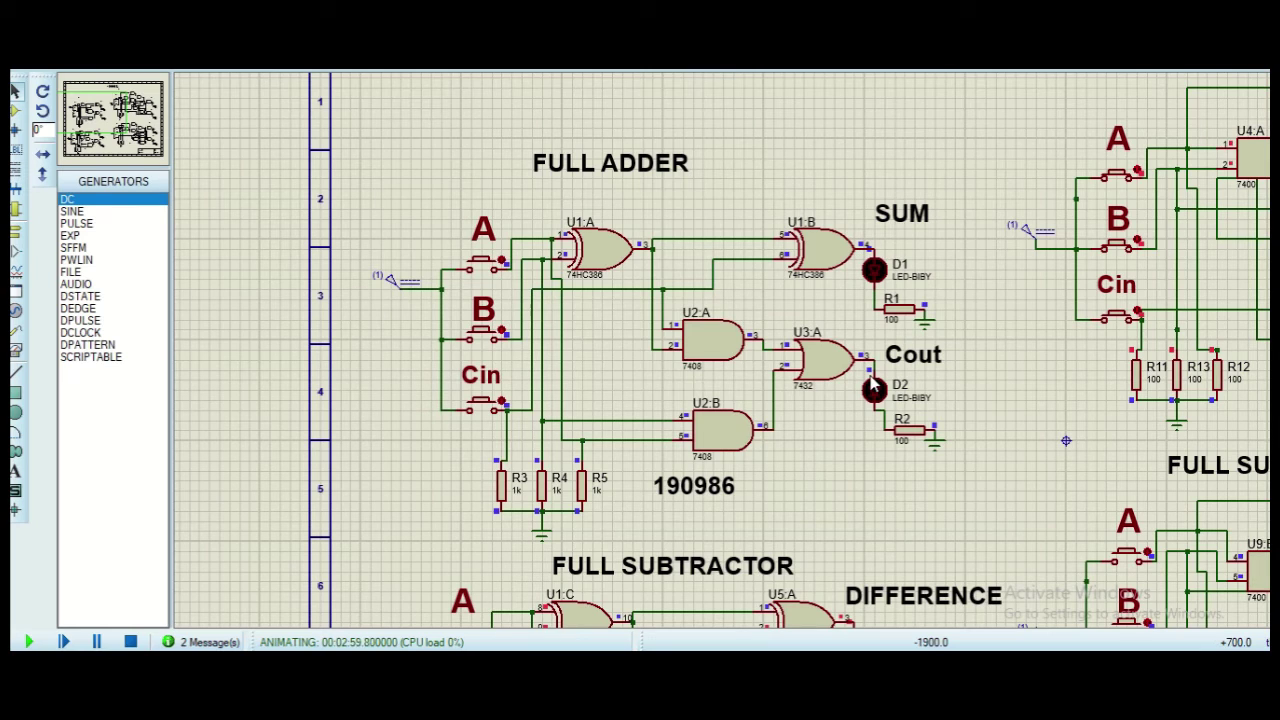
Toggle A, B, then Cin on the full adder until both SUM and Cout LEDs light.
click(505, 264)
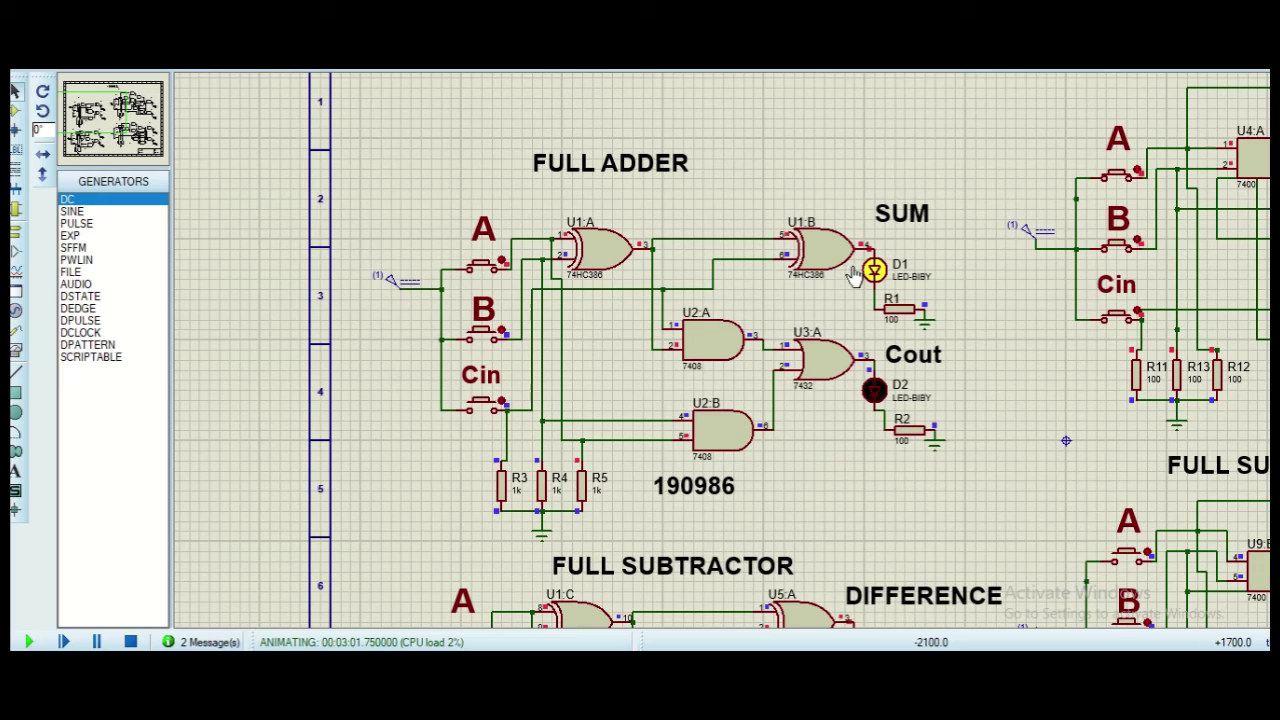
click(505, 338)
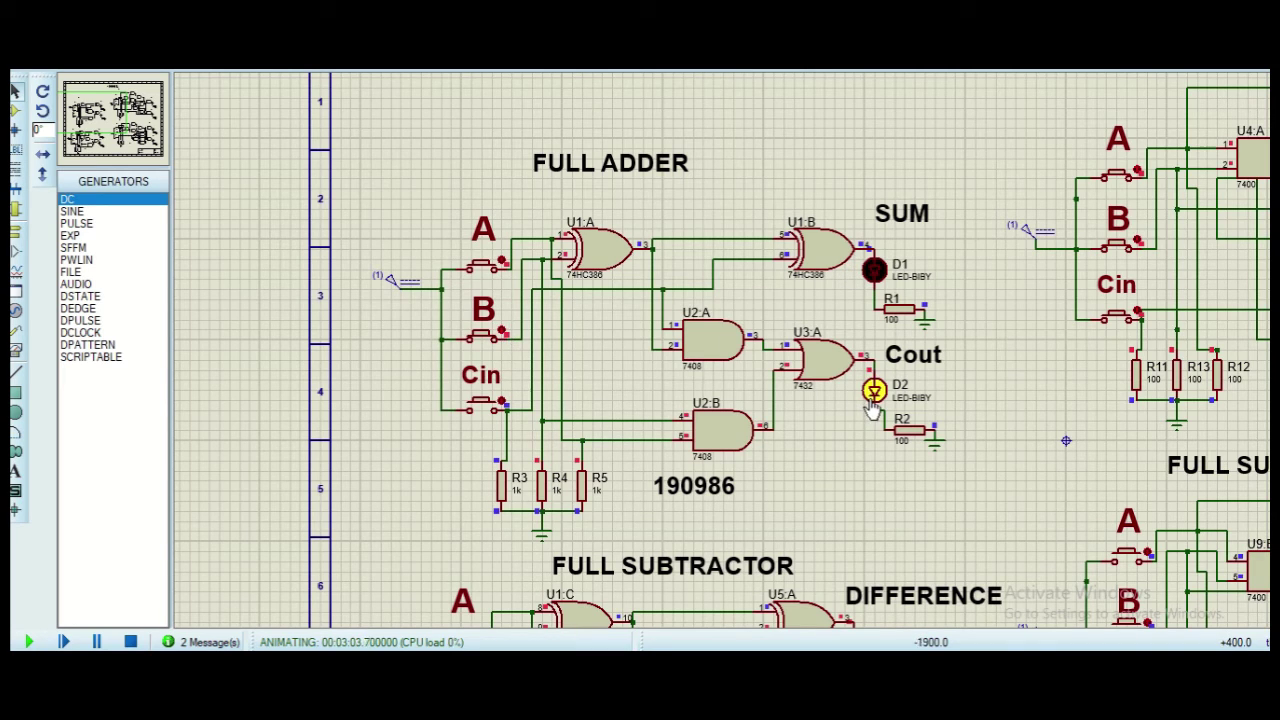
click(505, 408)
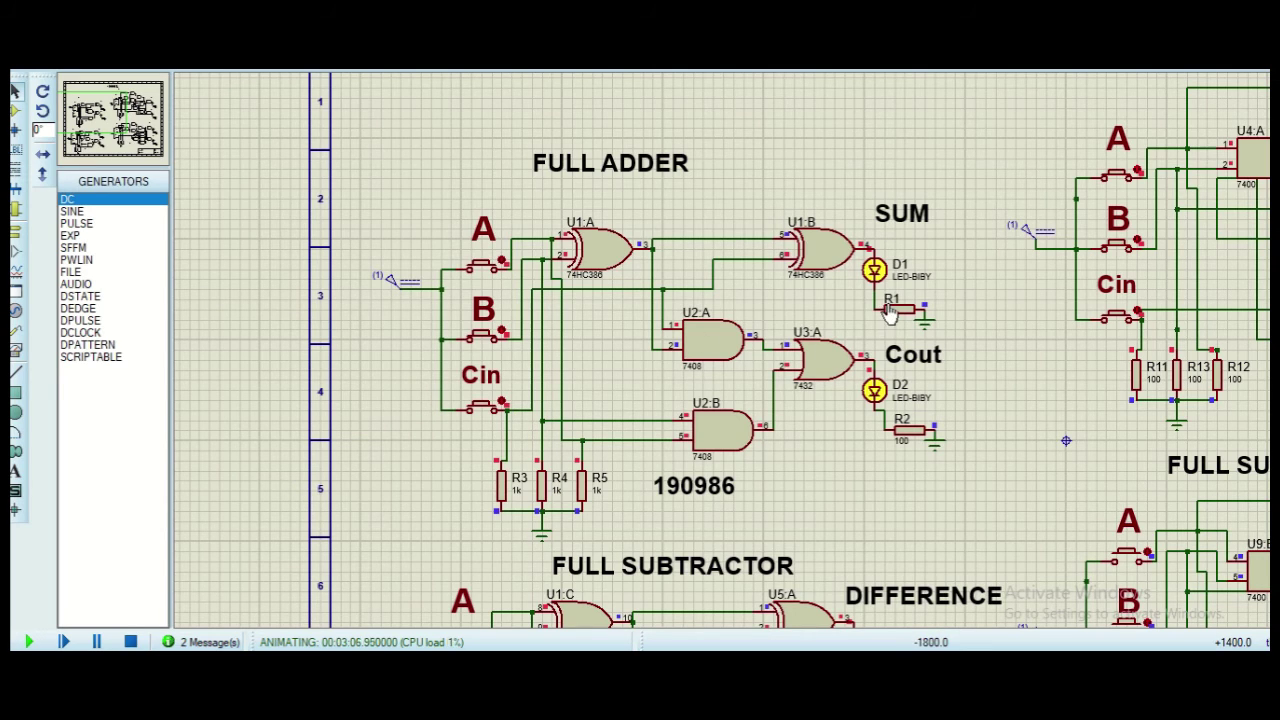
scroll(730, 355, up, 2)
scroll(728, 352, down, 4)
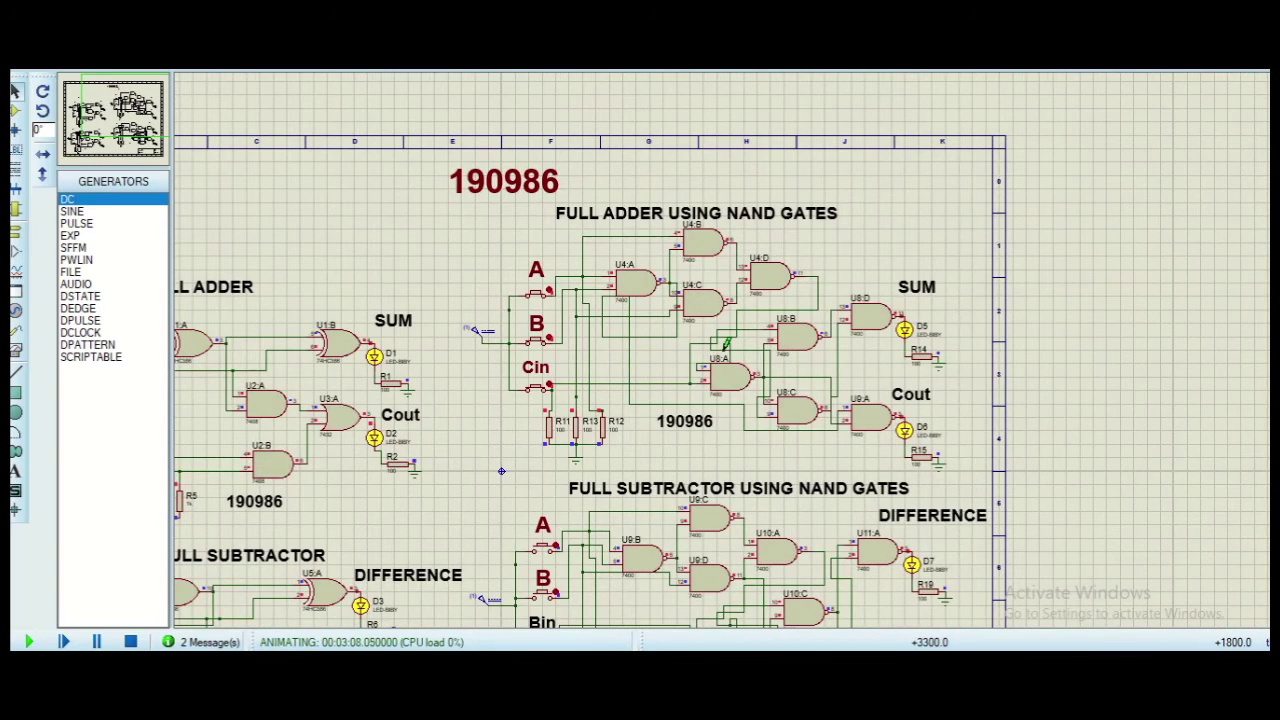
Toggle the NAND full adder's B and Cin inputs until LEDs D5 and D6 (SUM, Cout) both light.
scroll(840, 345, up, 2)
click(496, 324)
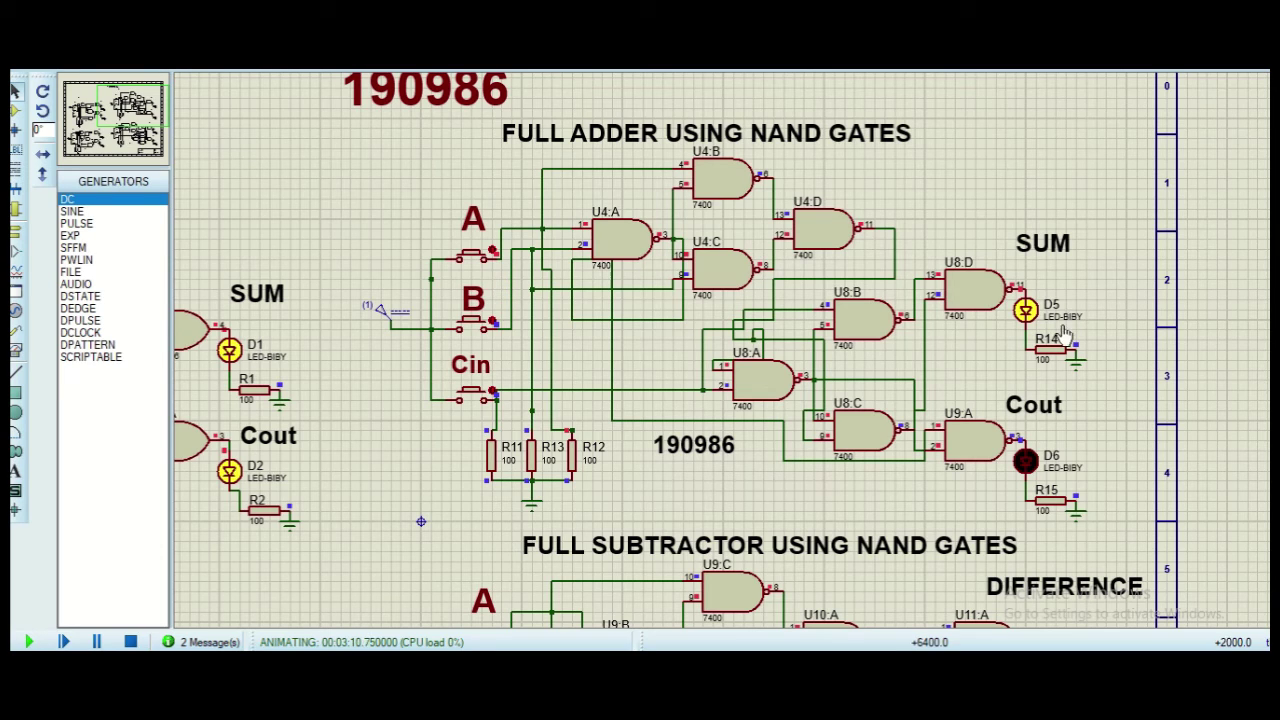
click(495, 325)
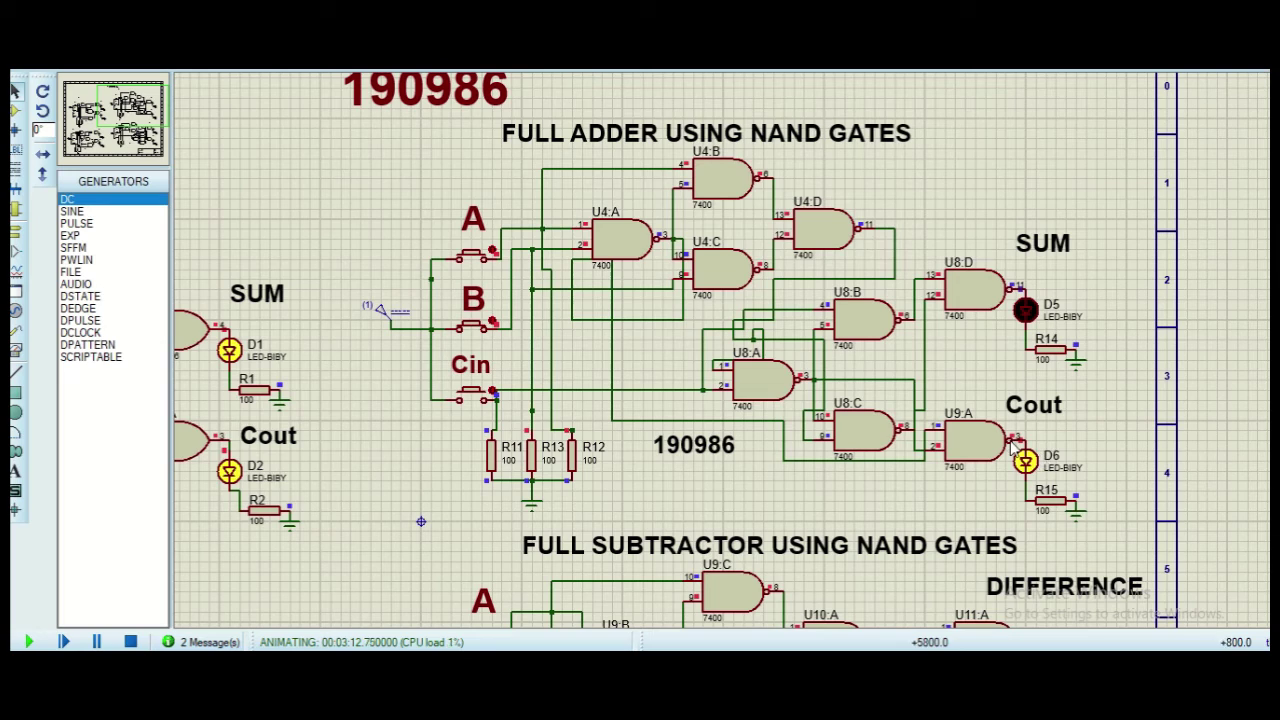
click(495, 397)
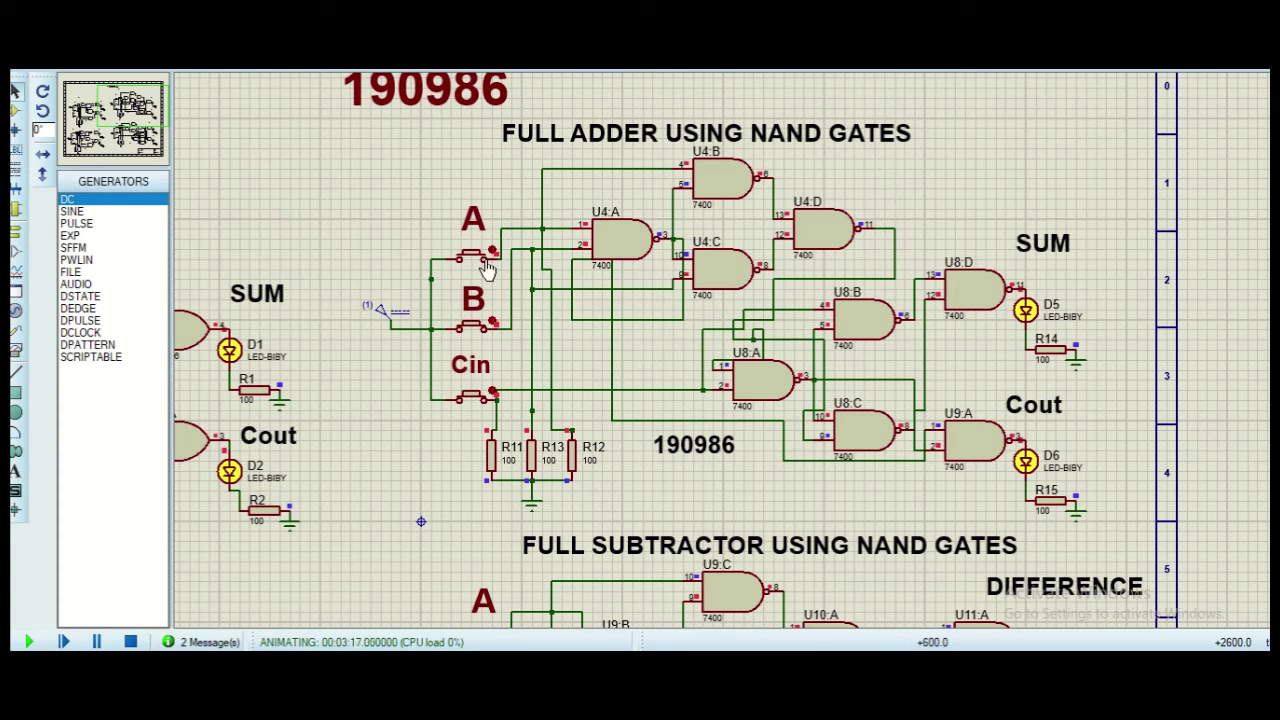
scroll(505, 322, down, 4)
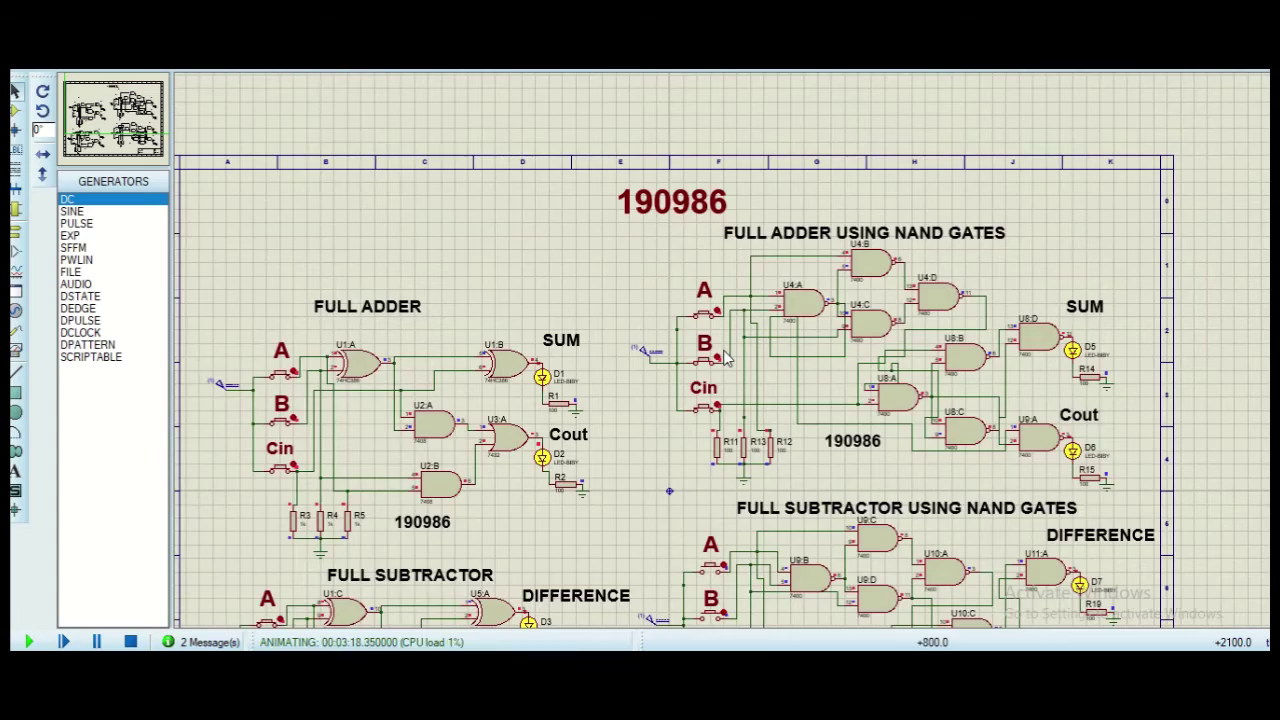
Toggle A, B and Bin on the gate-based full subtractor until Difference and Bout both light.
scroll(620, 505, up, 2)
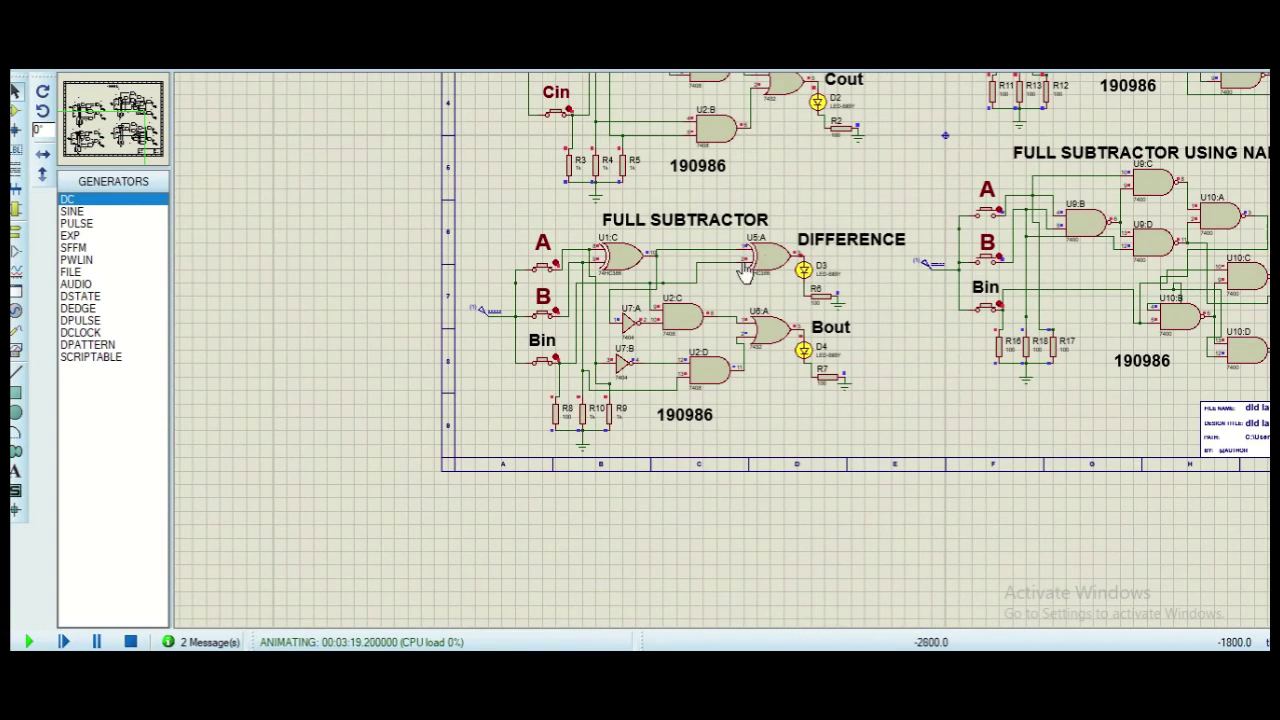
scroll(735, 281, up, 1)
scroll(730, 320, down, 1)
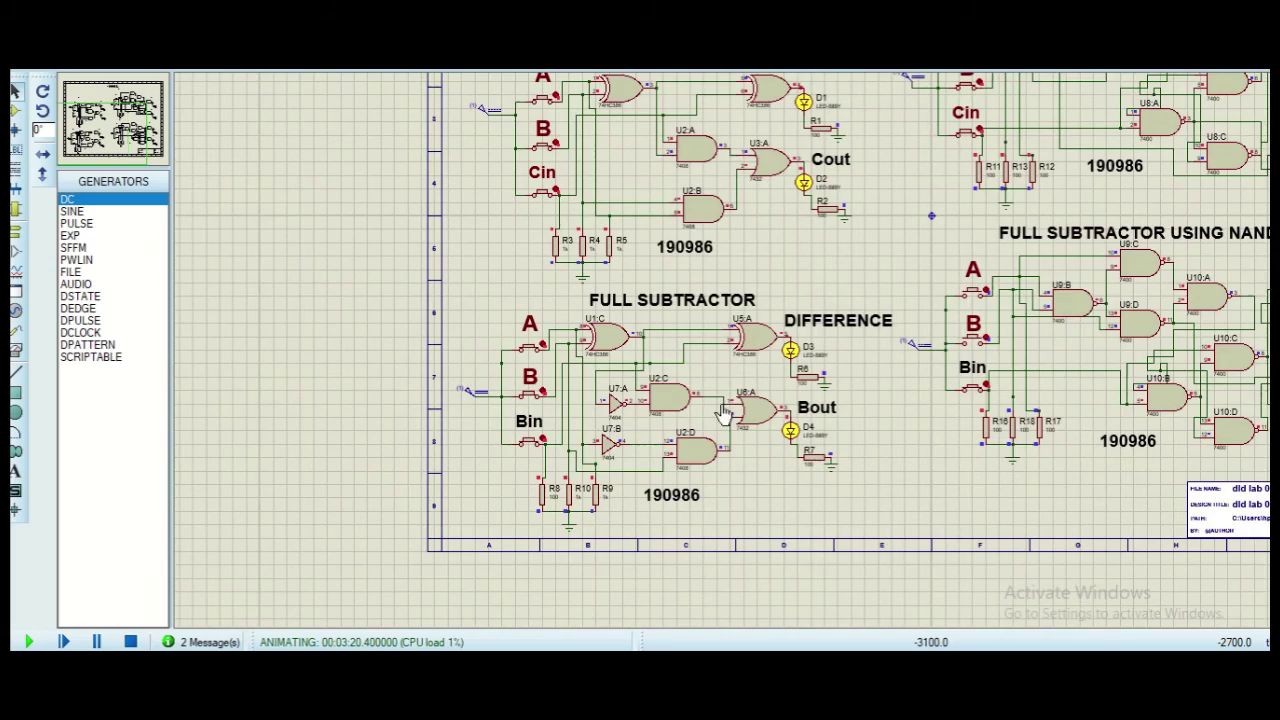
scroll(726, 358, up, 1)
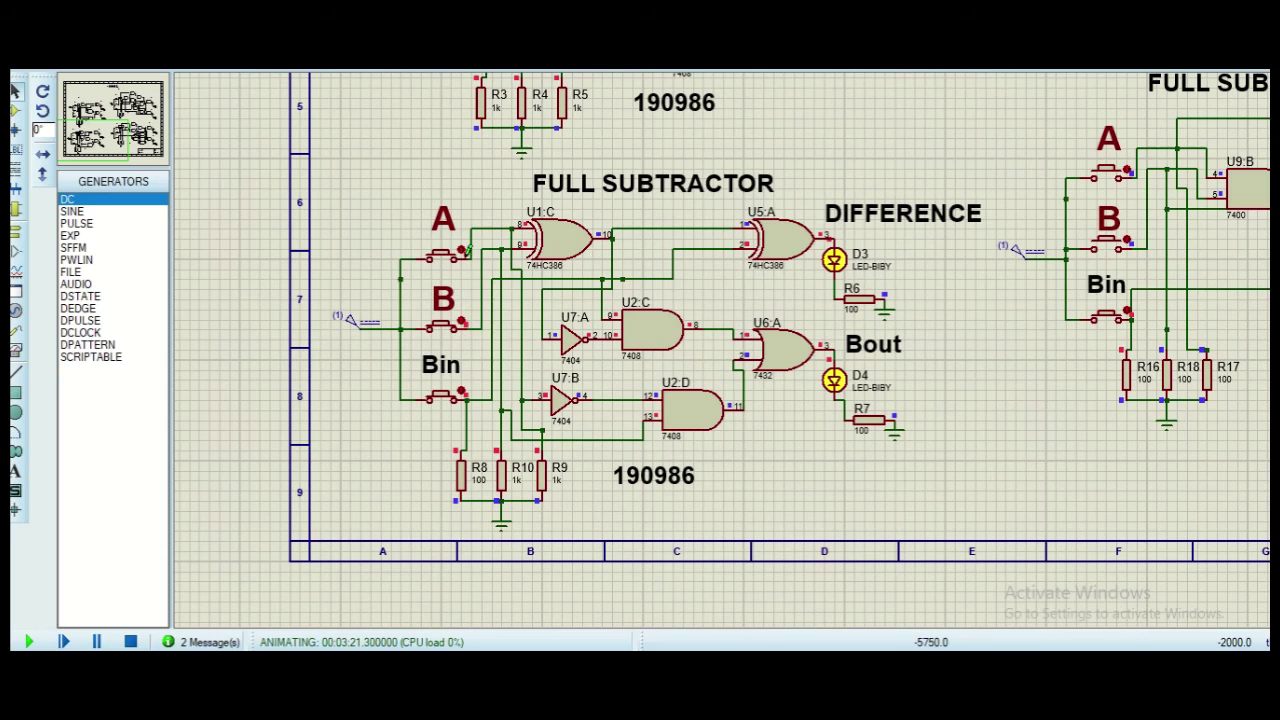
click(463, 253)
click(462, 324)
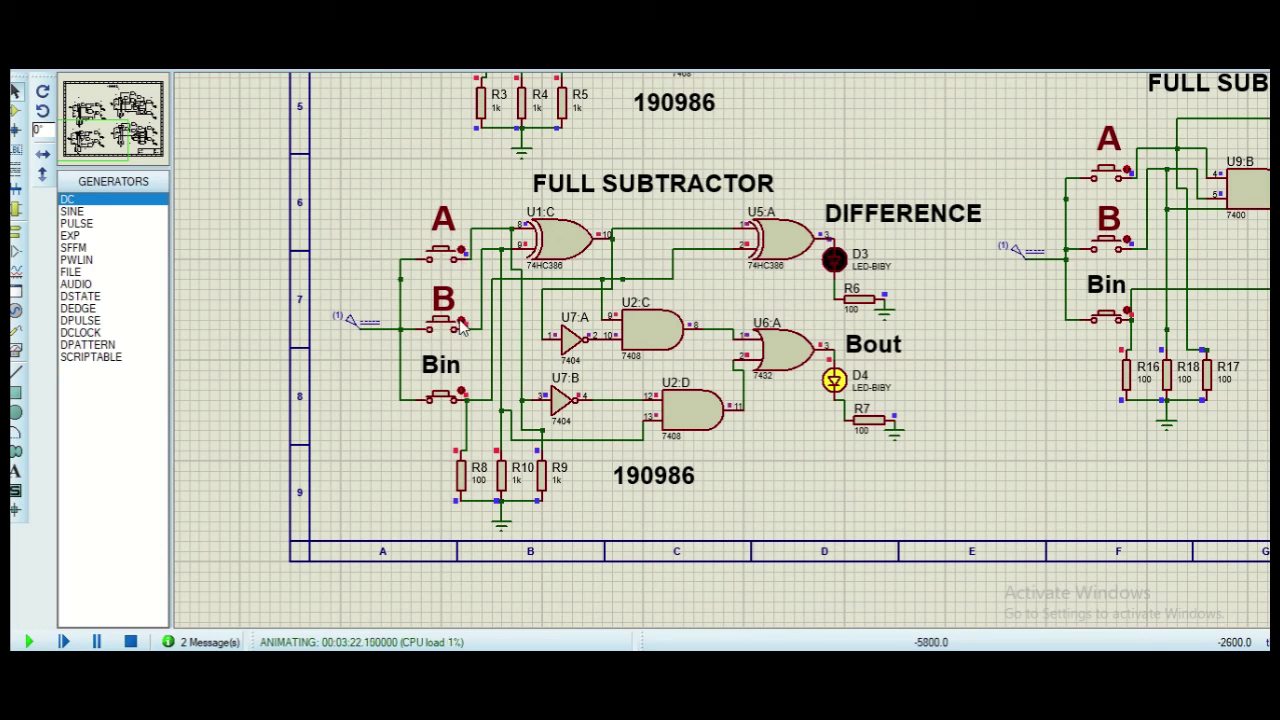
click(463, 395)
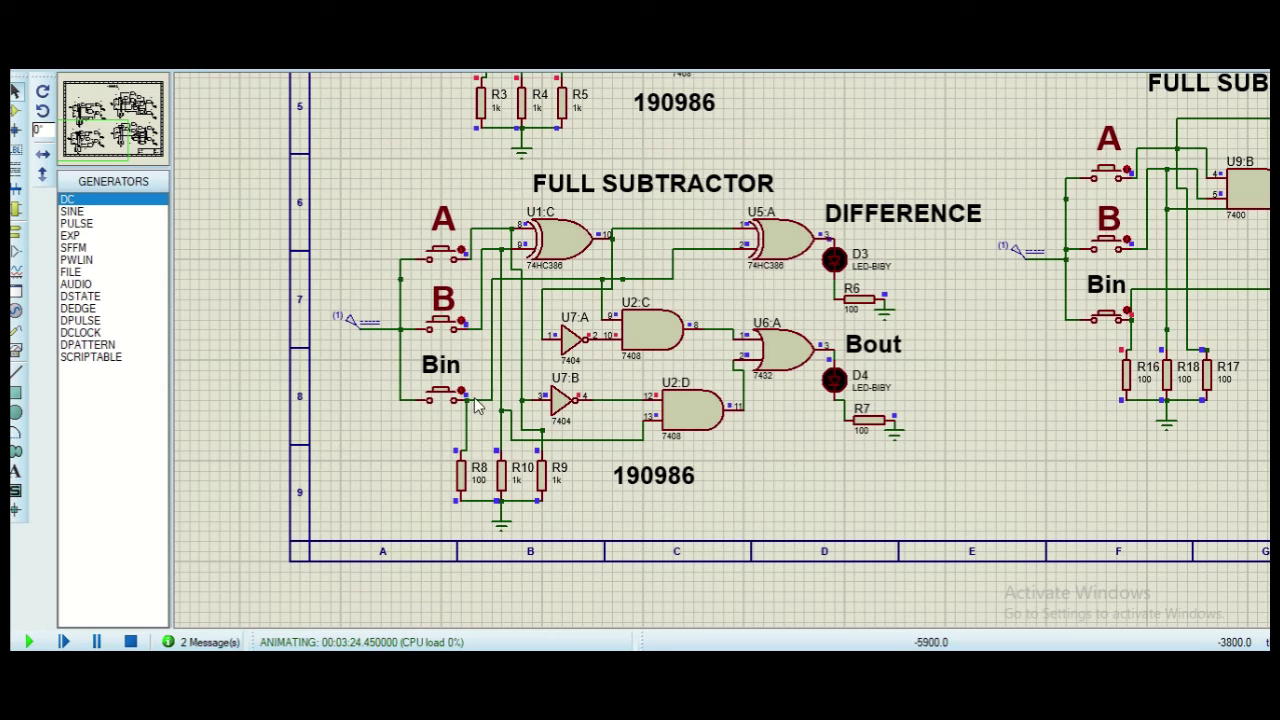
click(463, 252)
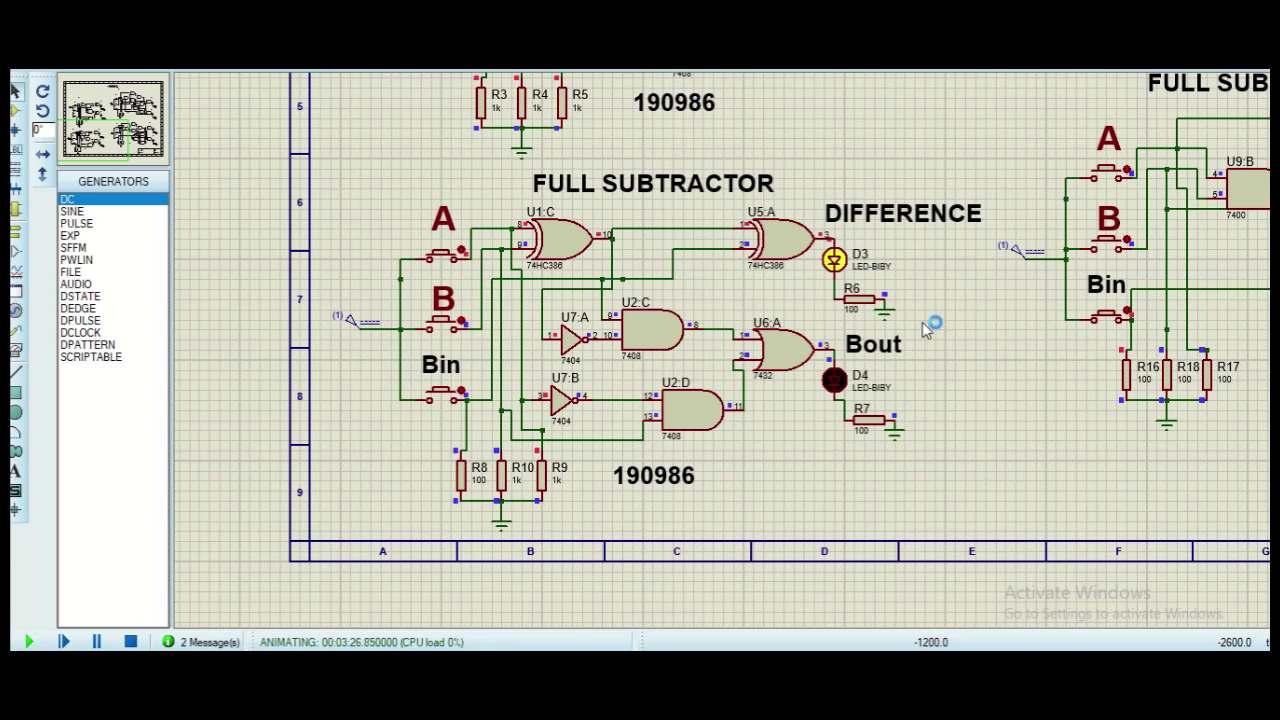
click(464, 326)
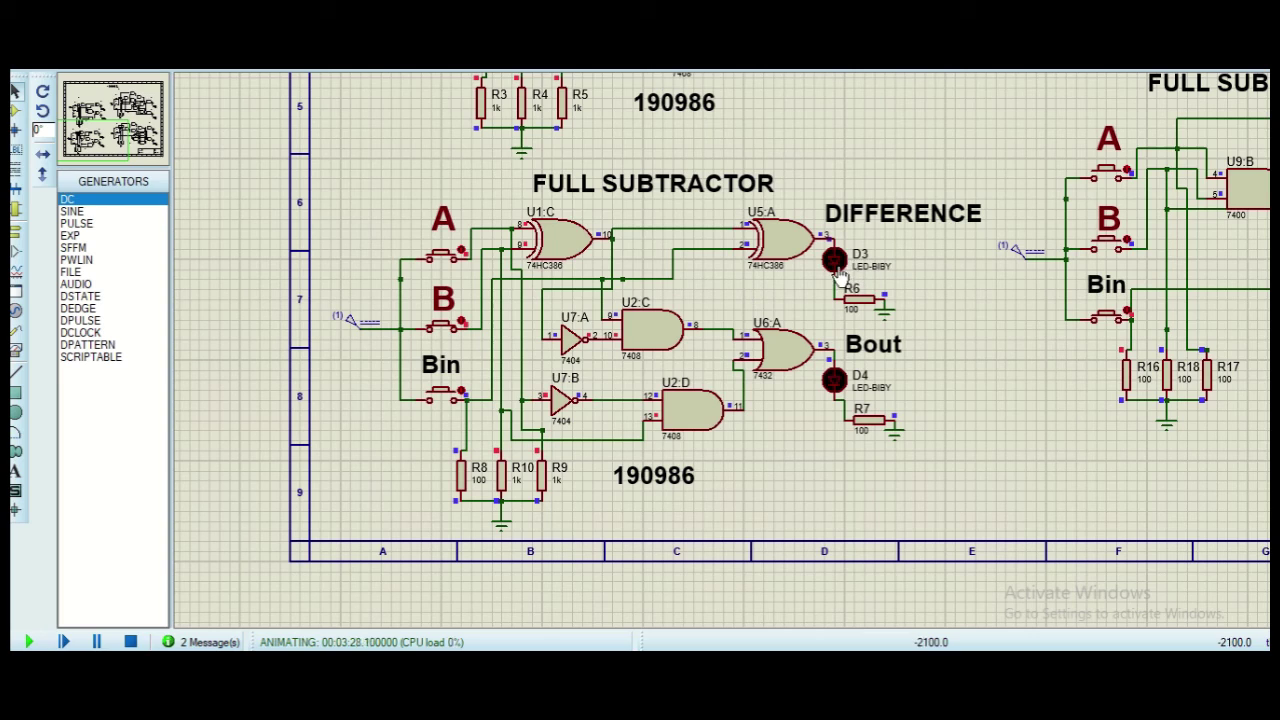
click(462, 394)
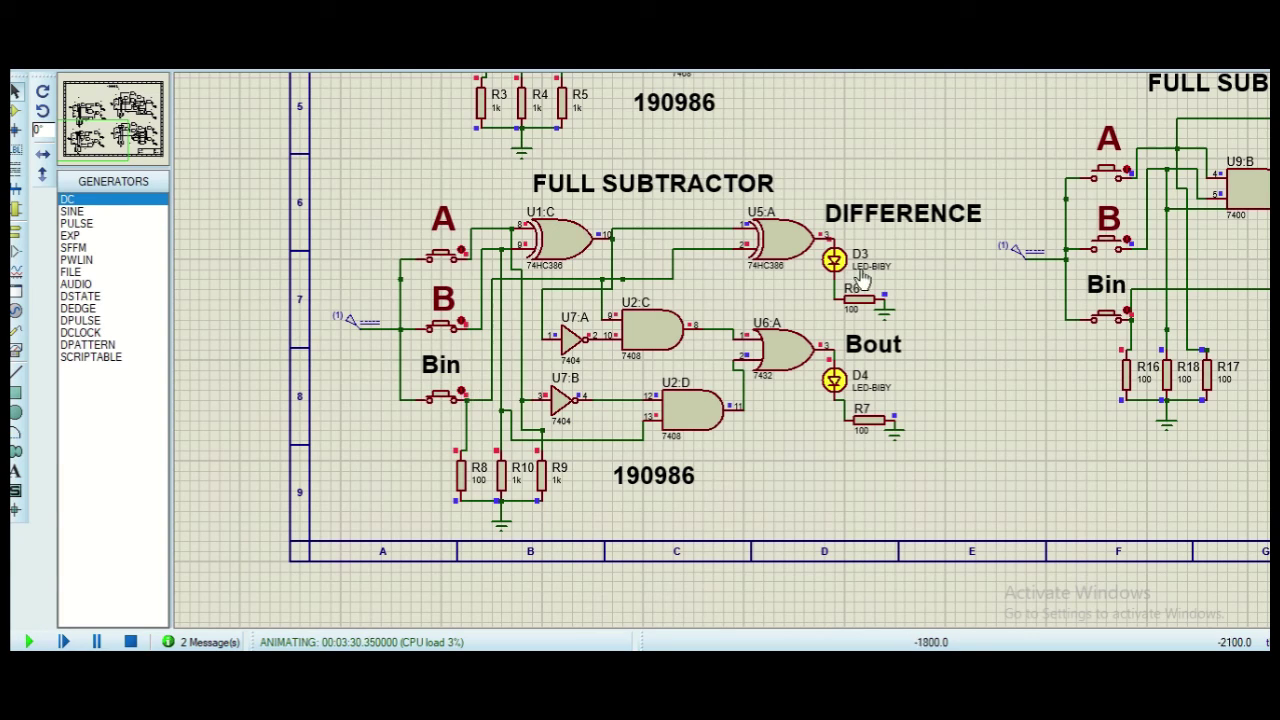
Compare the subtractor's LED results with the lab manual's truth table, then return to Proteus.
key(alt+Tab)
scroll(780, 430, up, 4)
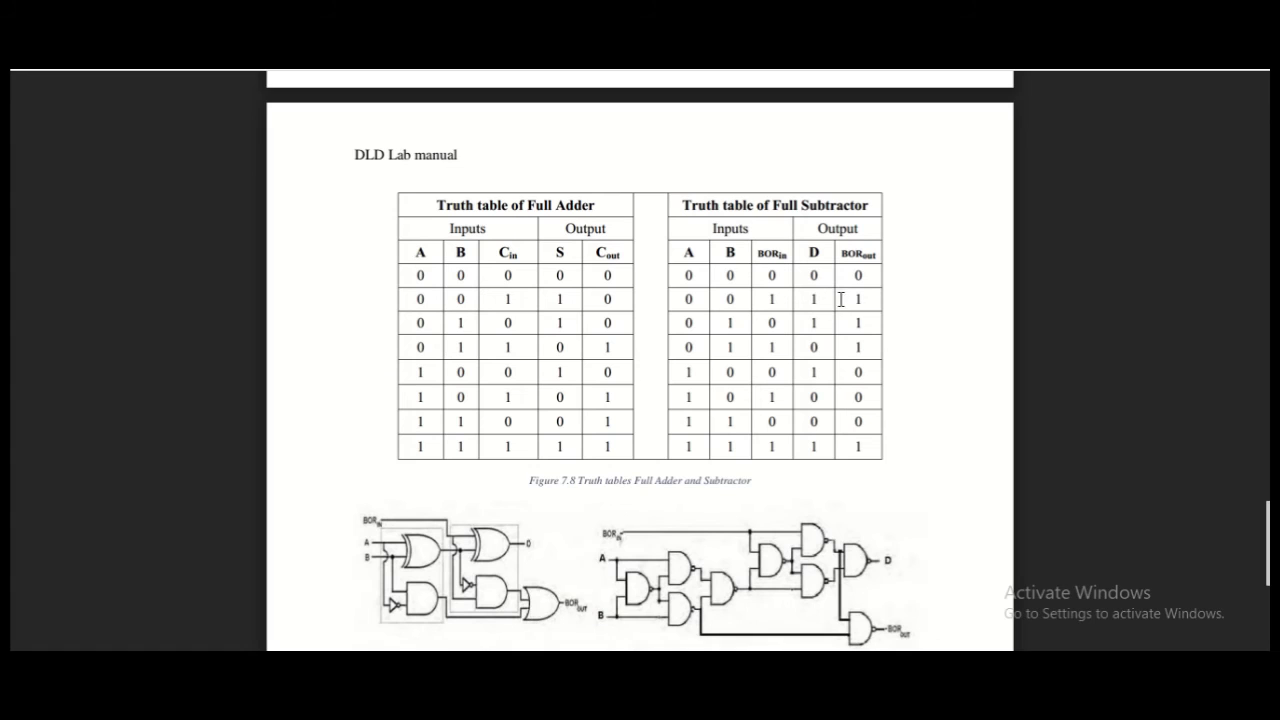
key(alt+Tab)
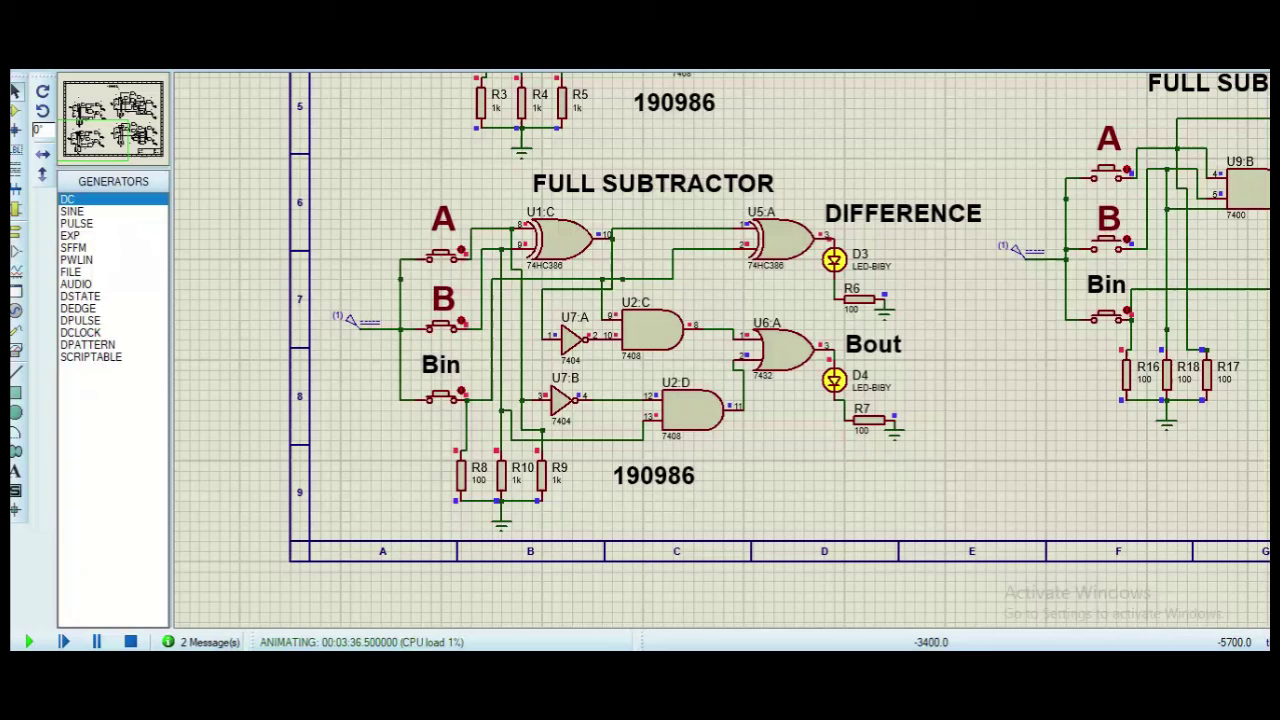
Toggle Bin, A, B, then Bin on the NAND full subtractor until Difference and Bout light.
scroll(722, 385, down, 3)
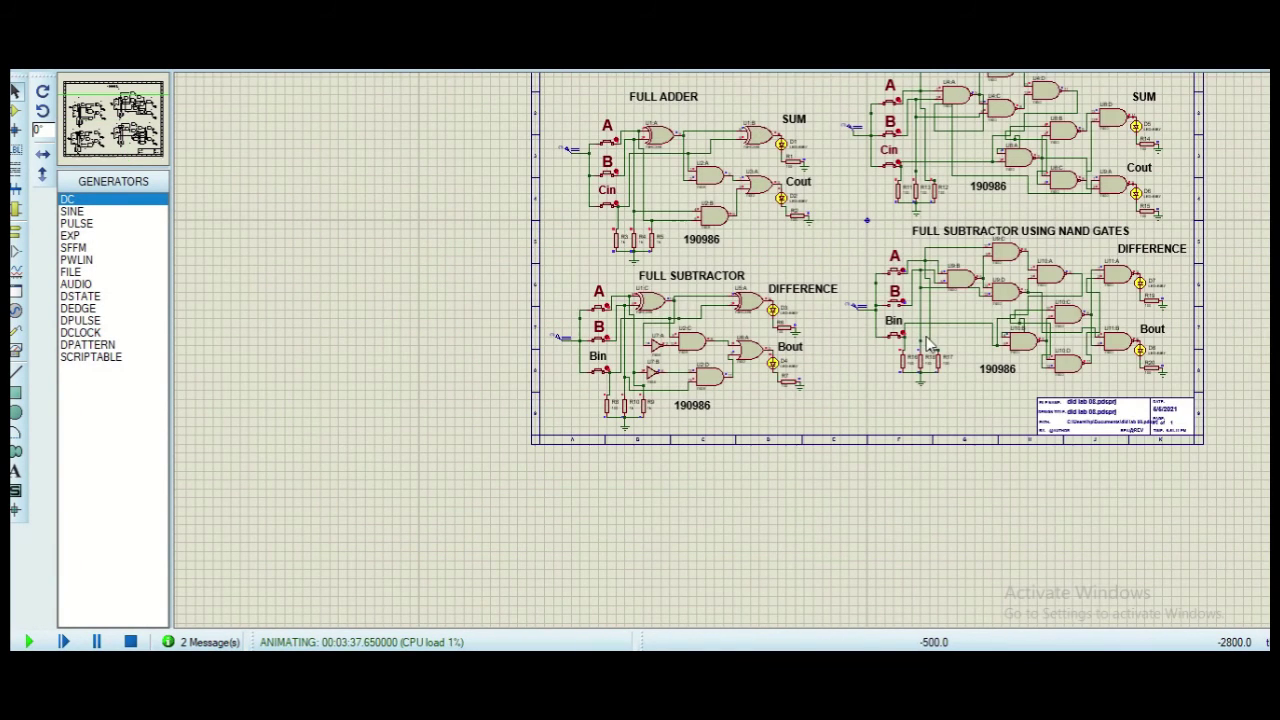
scroll(725, 362, up, 3)
scroll(636, 397, up, 1)
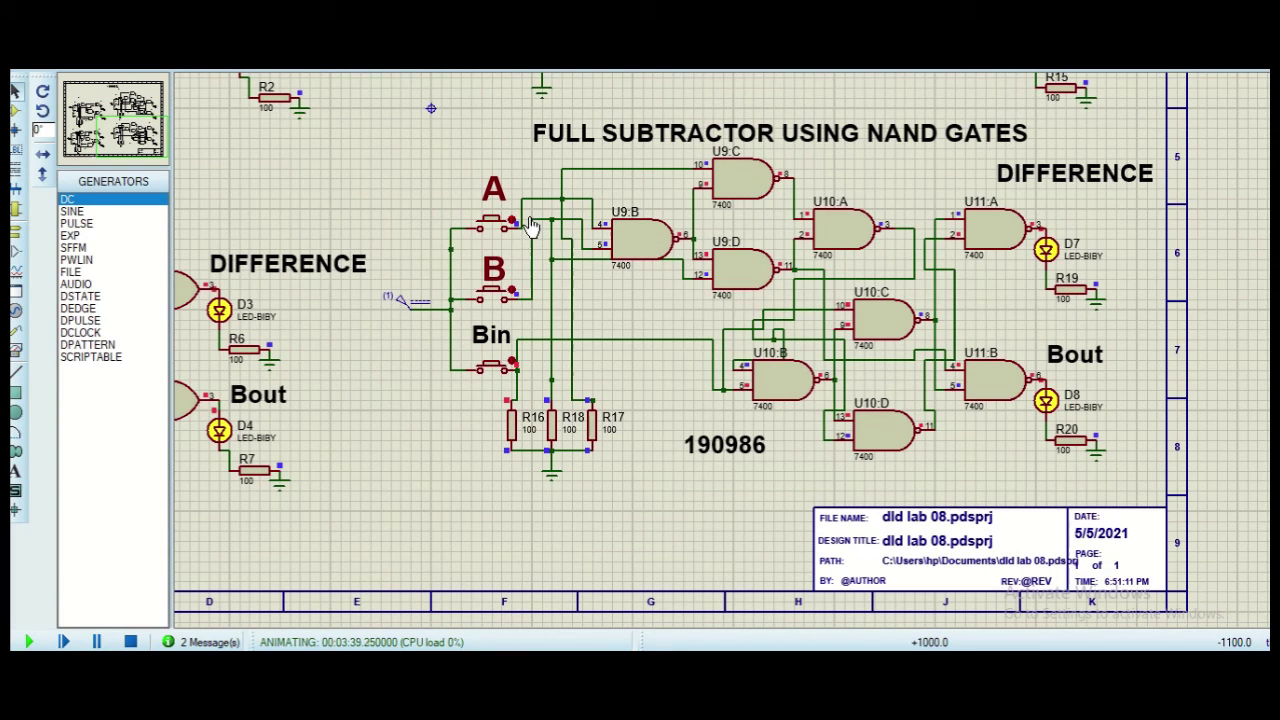
click(512, 368)
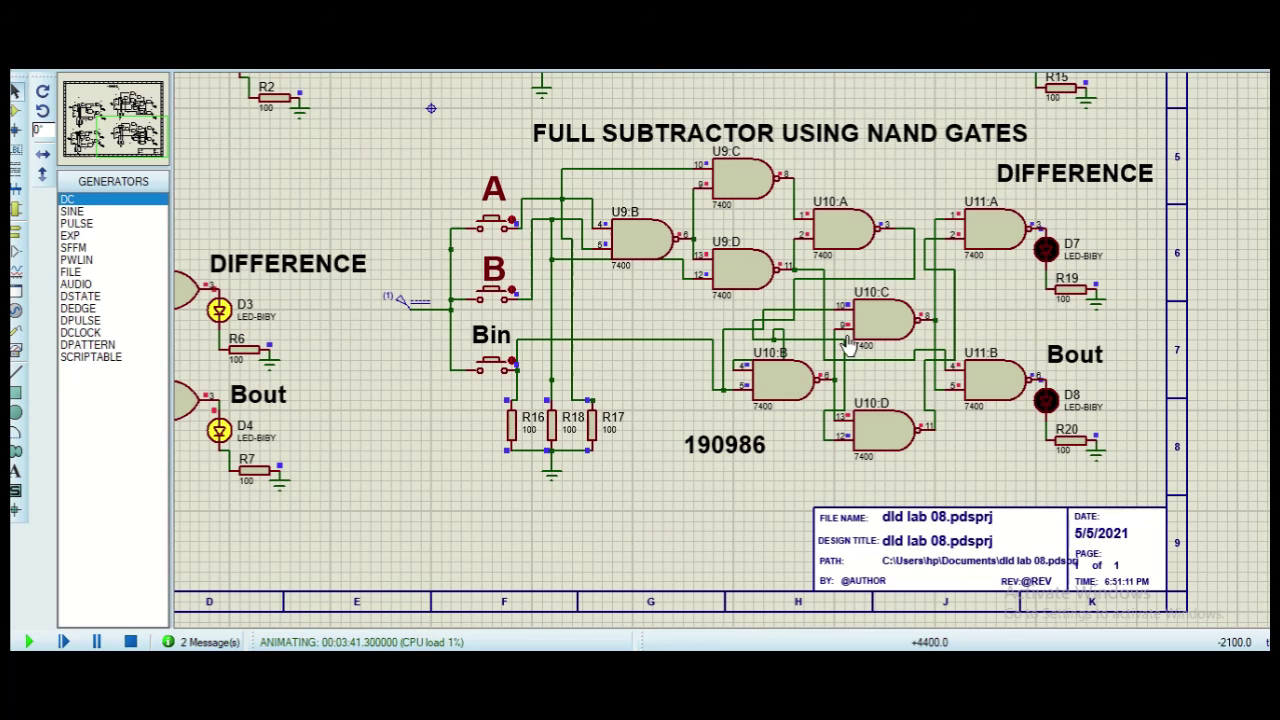
click(513, 223)
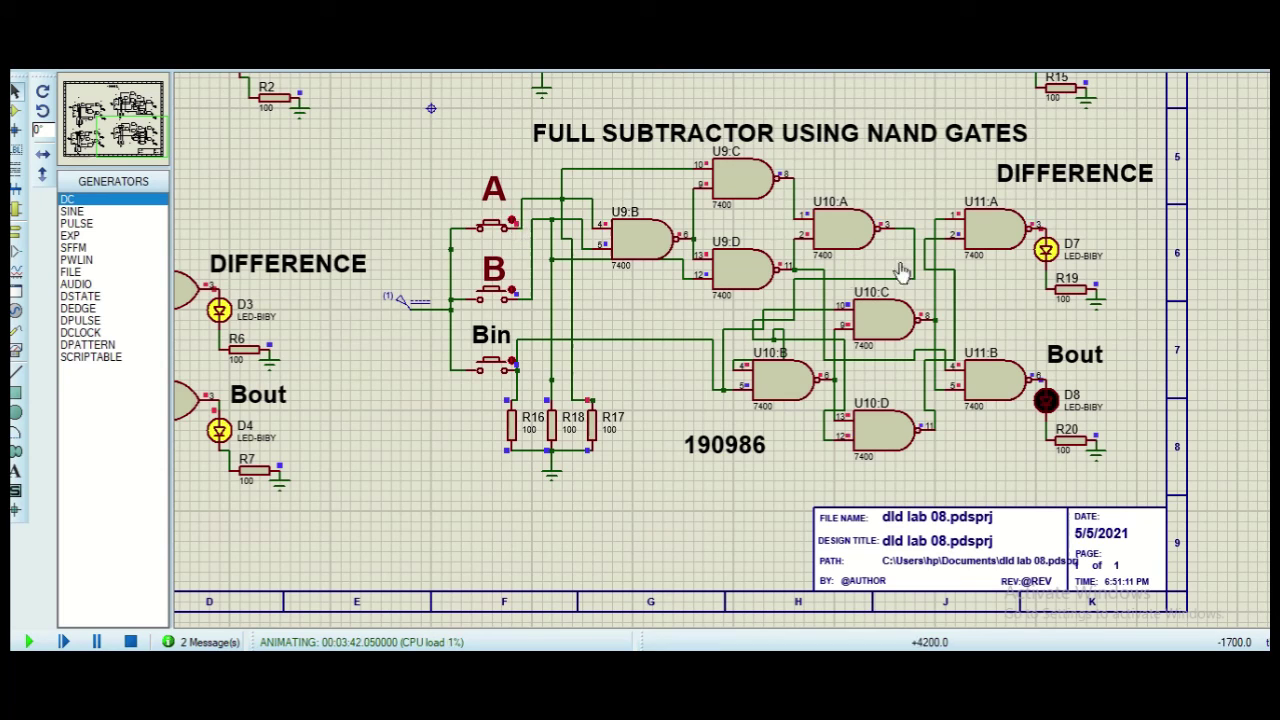
click(513, 292)
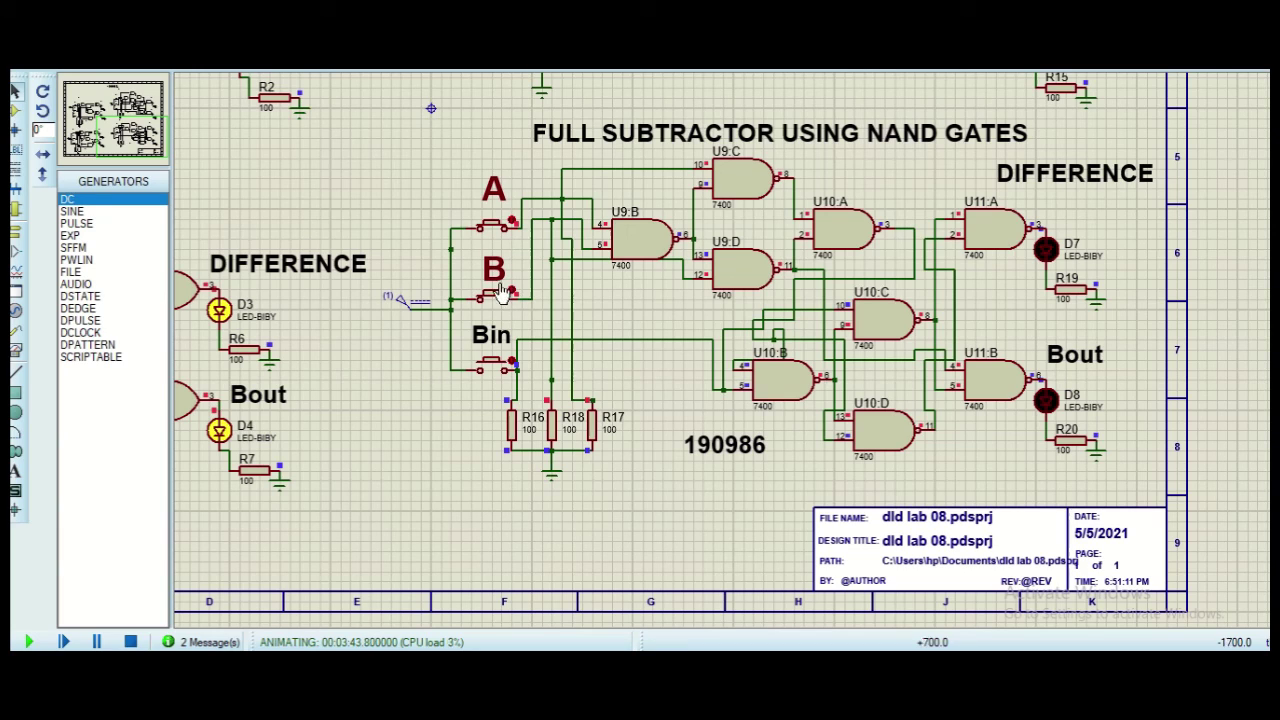
click(513, 366)
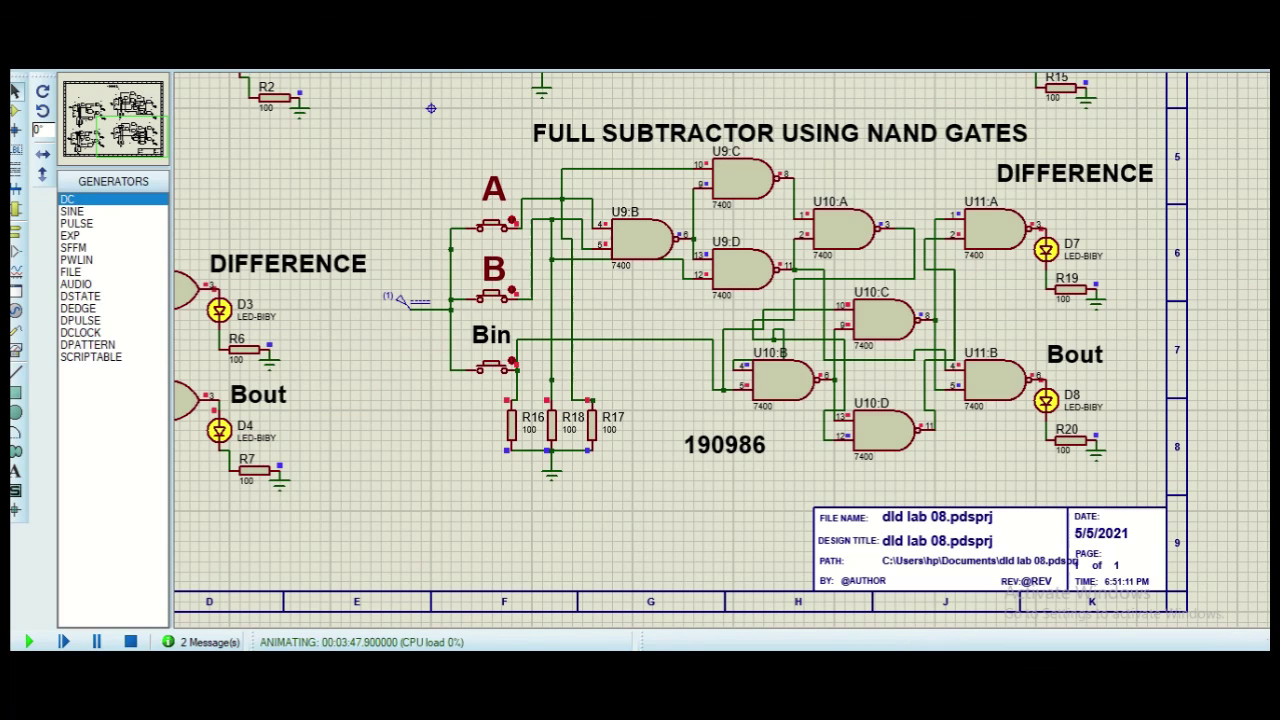
Check the NAND subtractor's outputs against the Lab 8 truth table and return to the simulation.
key(alt+Tab)
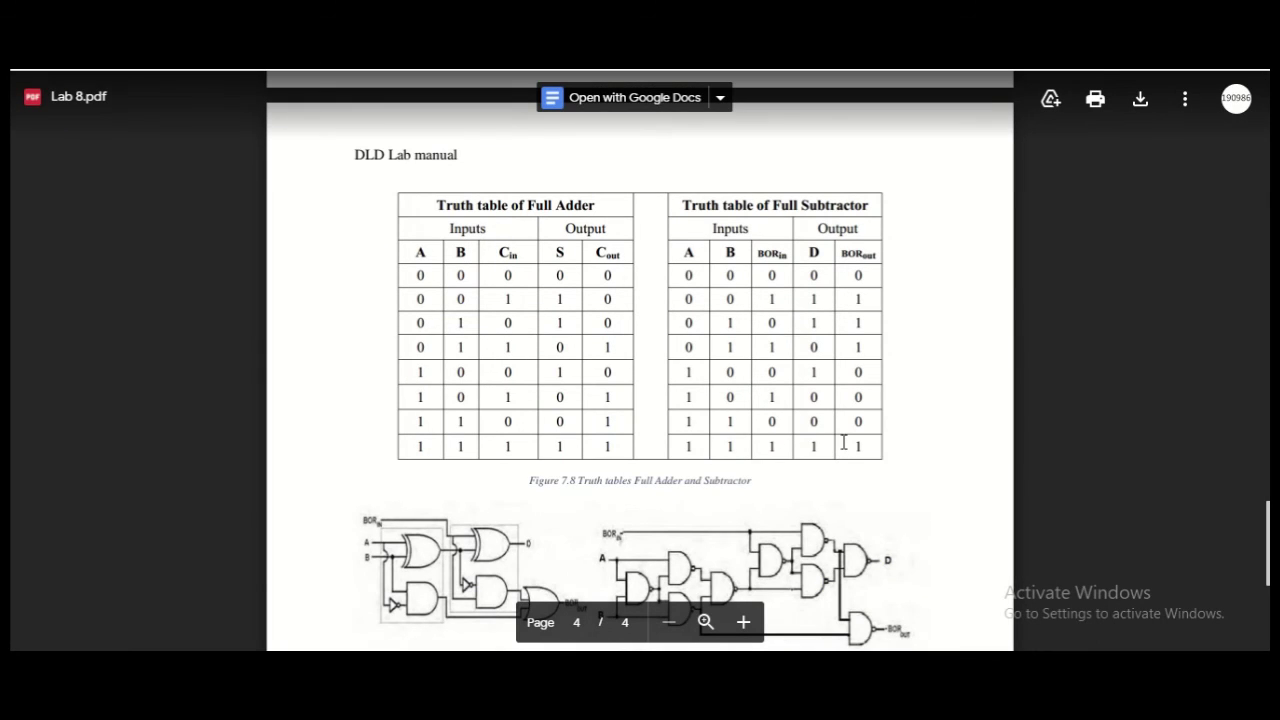
key(alt+Tab)
scroll(723, 357, up, 2)
scroll(647, 193, down, 4)
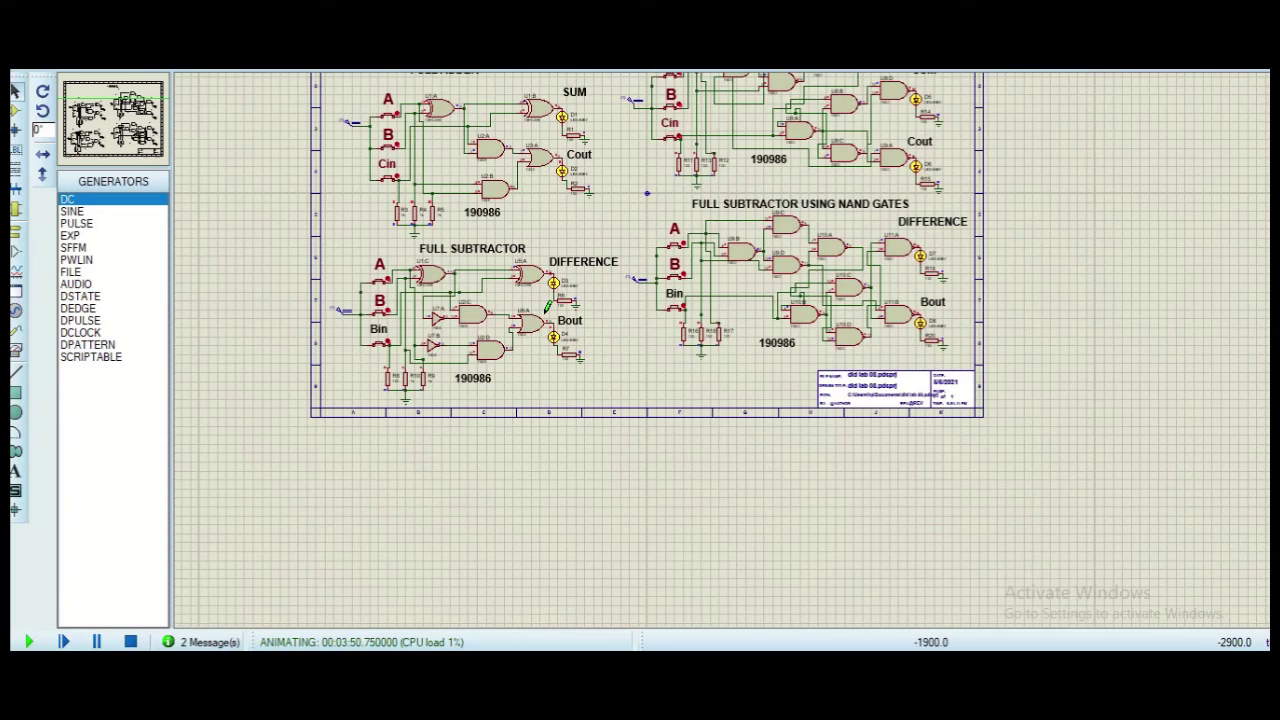
scroll(466, 342, up, 3)
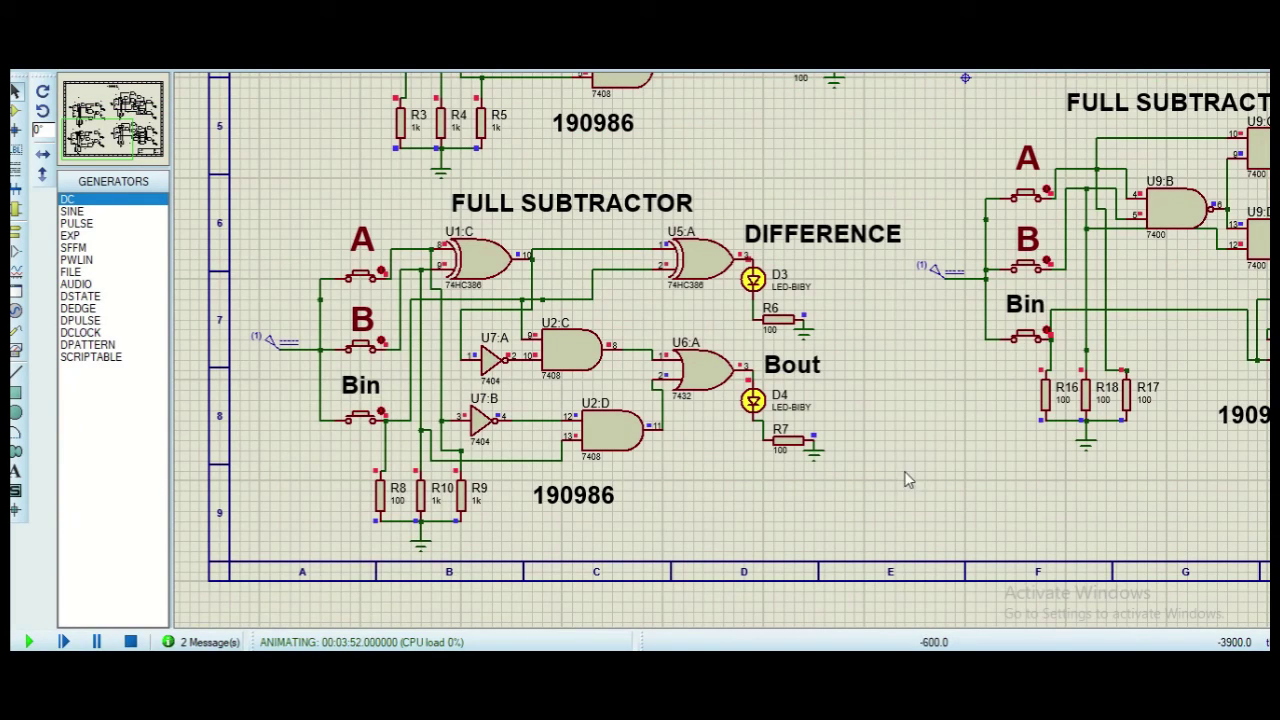
scroll(856, 402, down, 3)
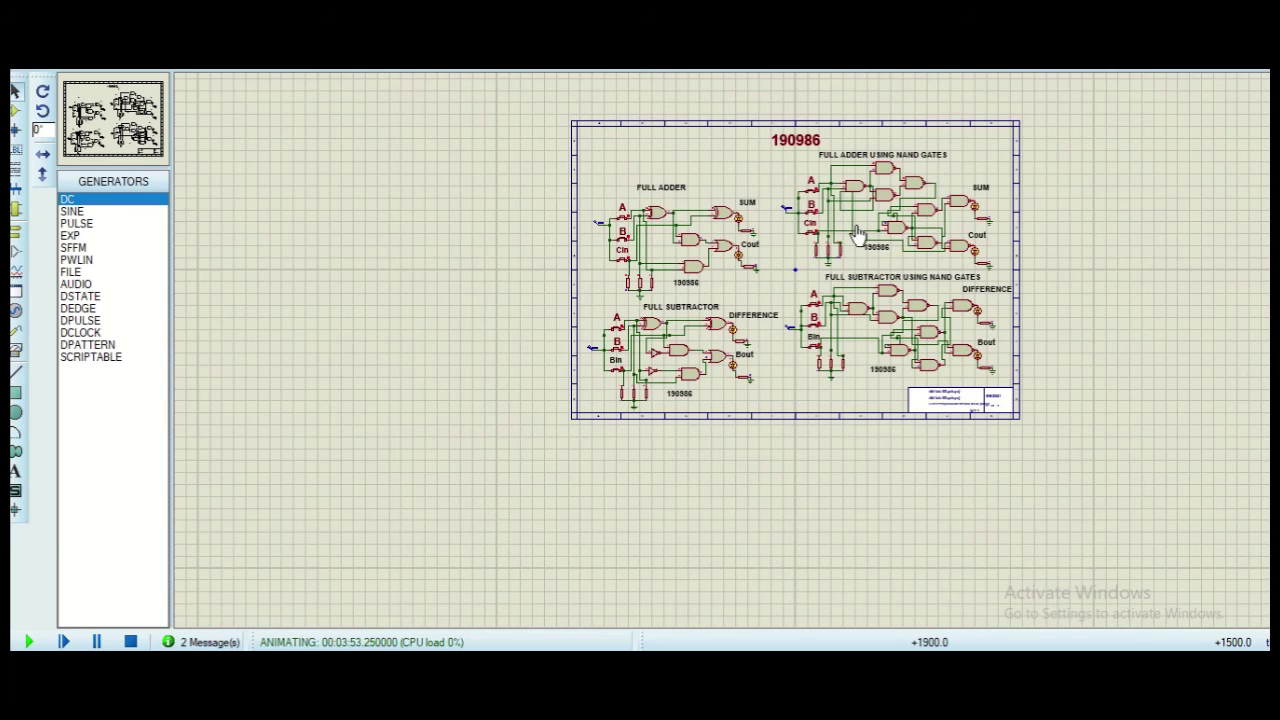
scroll(857, 233, up, 1)
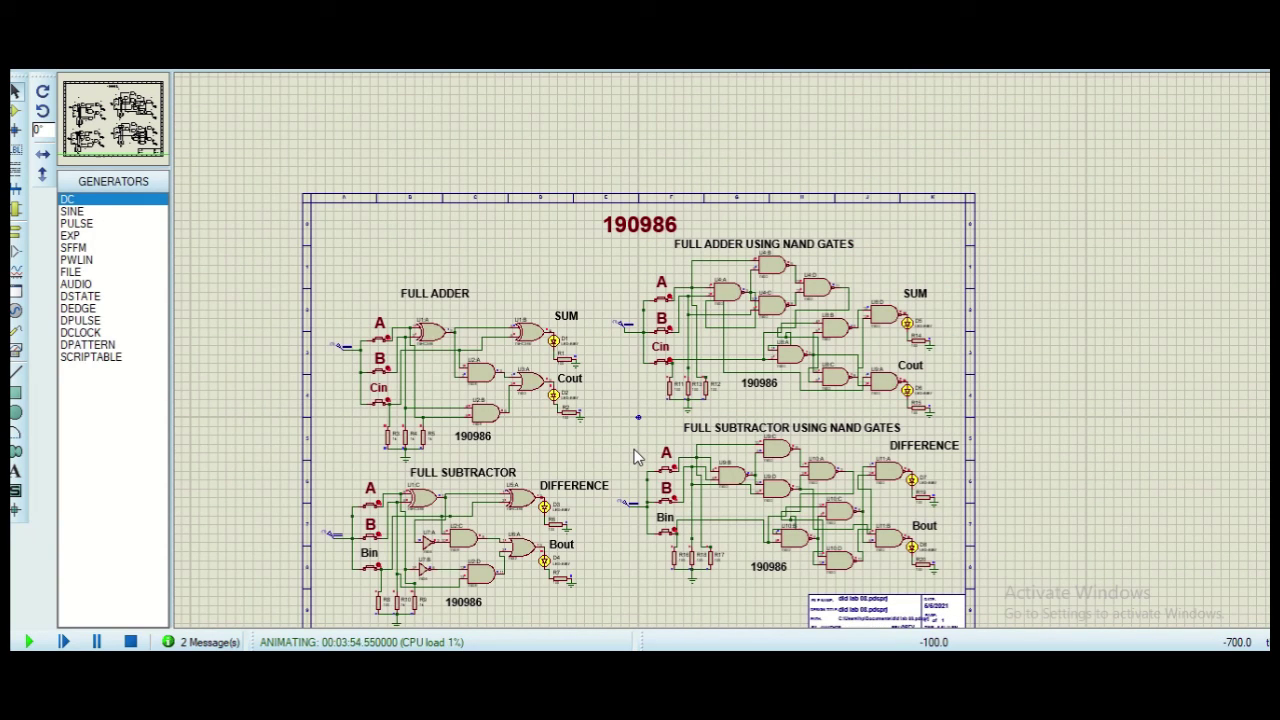